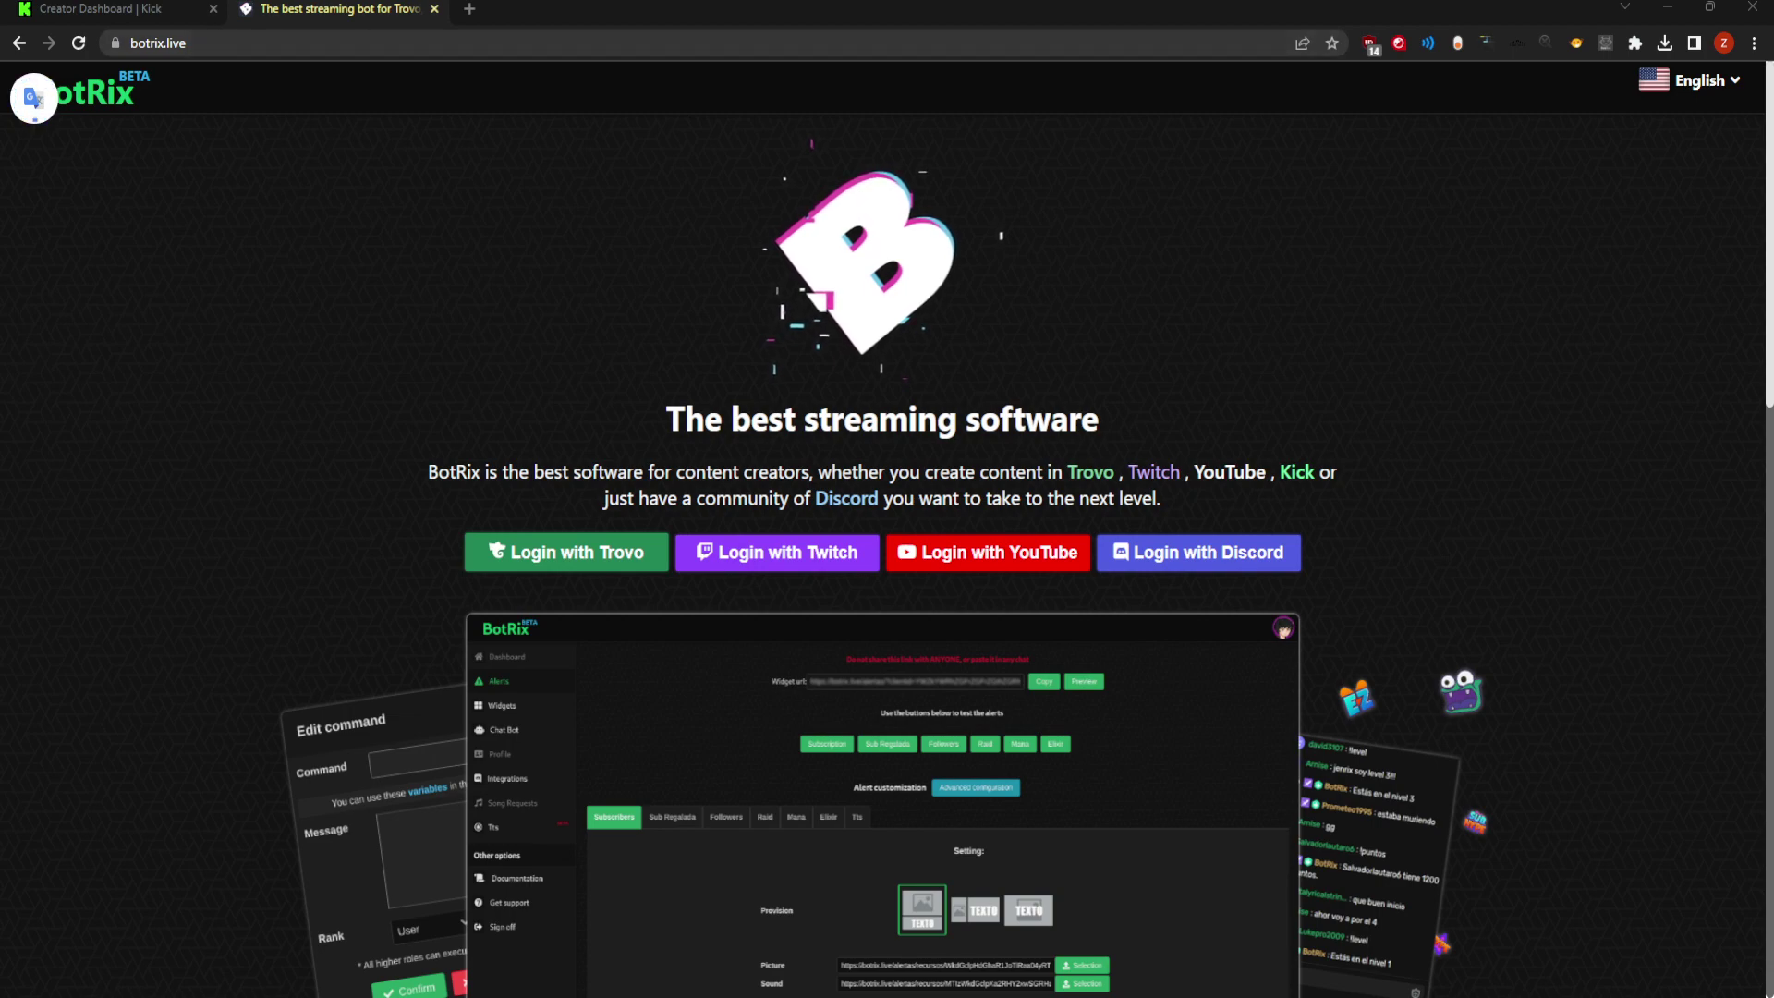
Skim the botrix.live landing page, then log in to BotRix with a Twitch account.
scroll(887, 526, "down", 15)
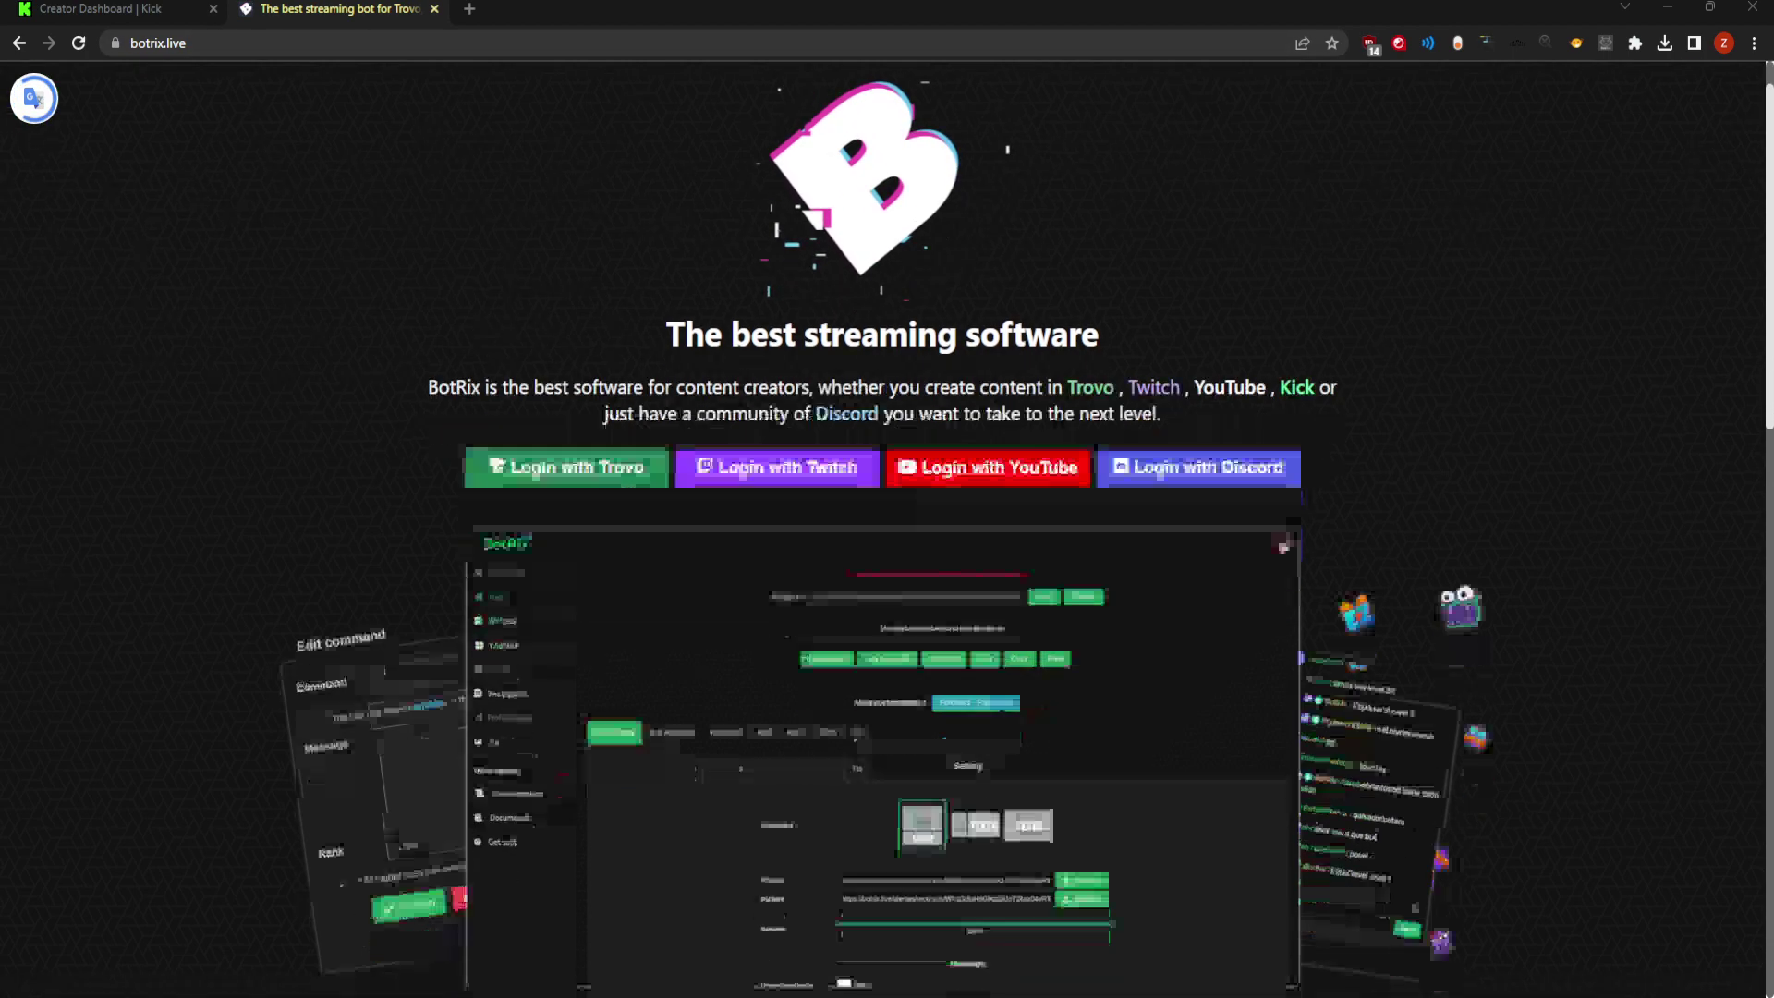
scroll(887, 527, "up", 15)
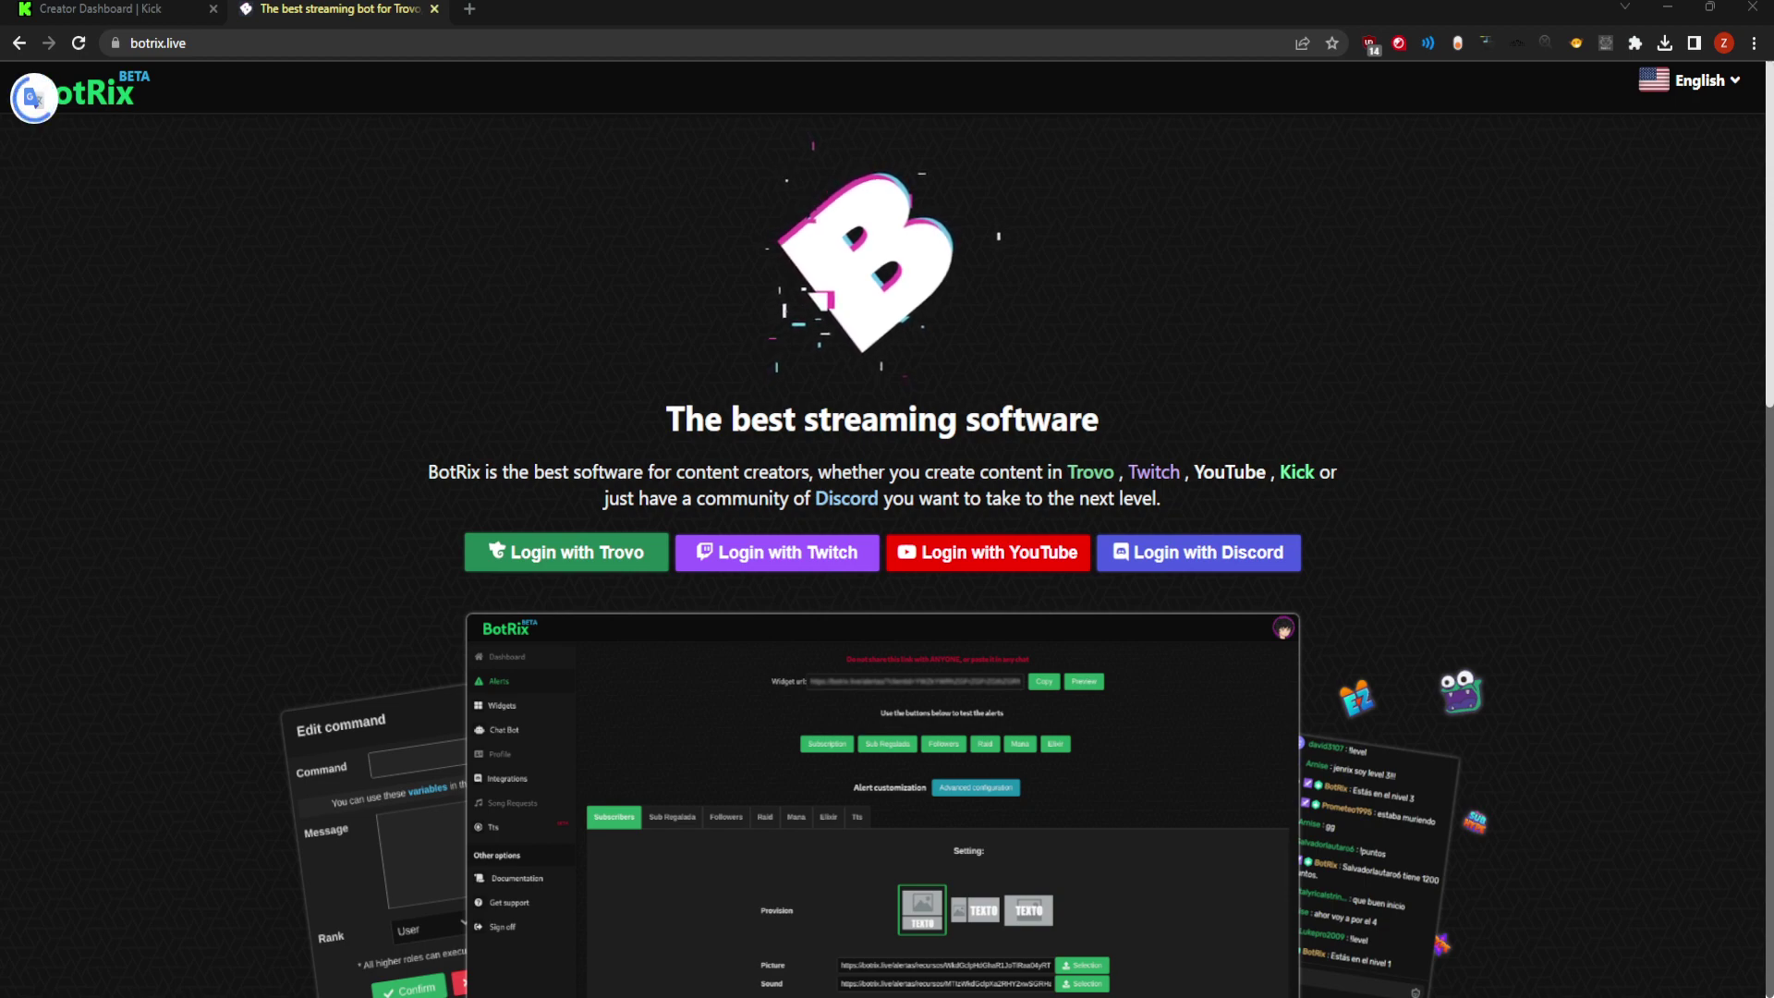
scroll(887, 499, "down", 15)
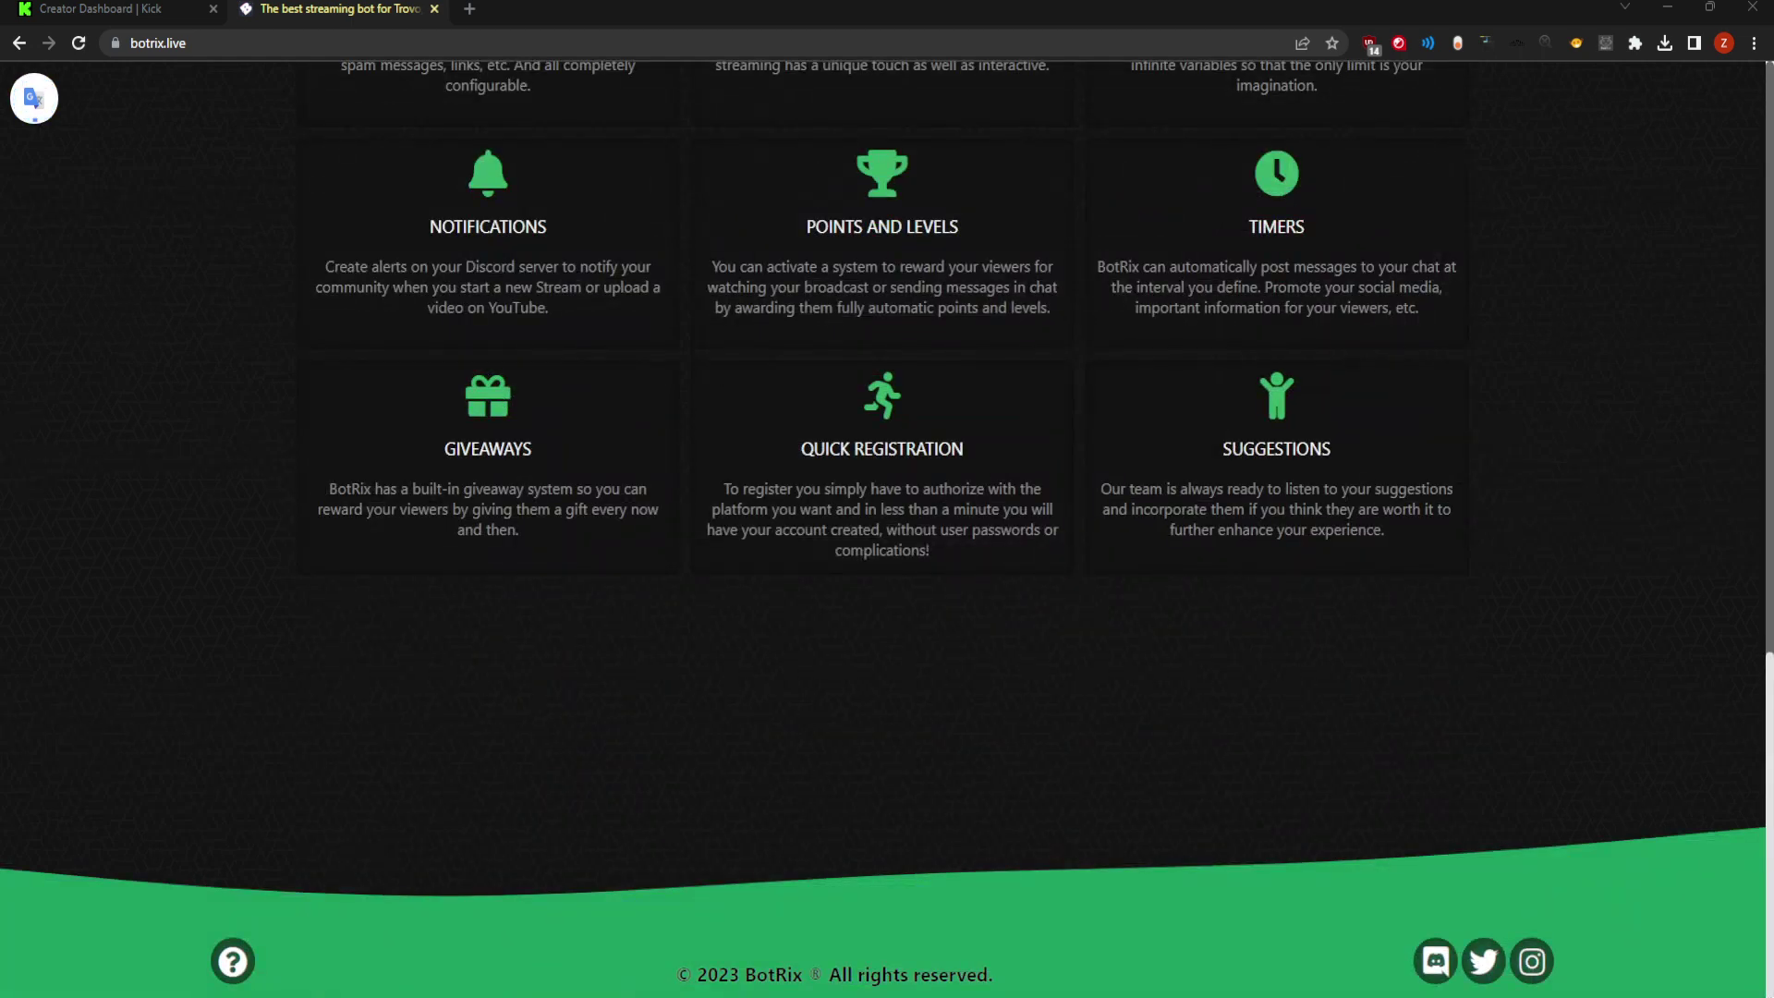
scroll(887, 498, "up", 15)
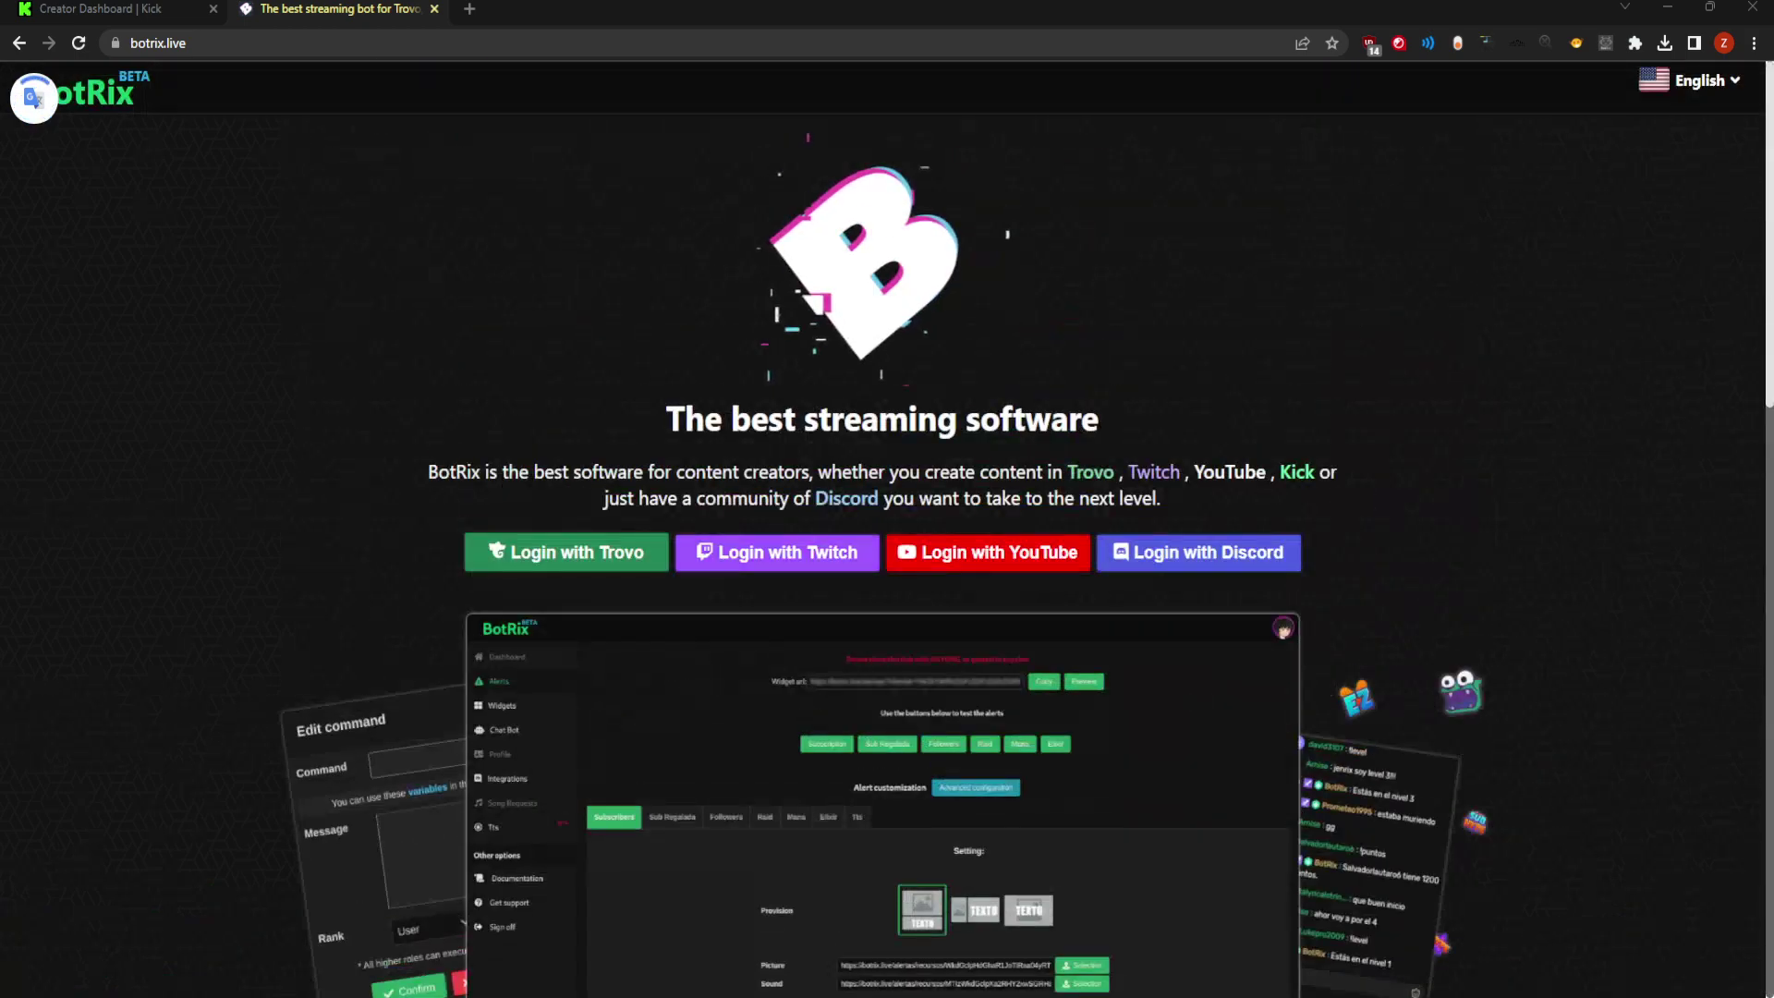
left_click(807, 556)
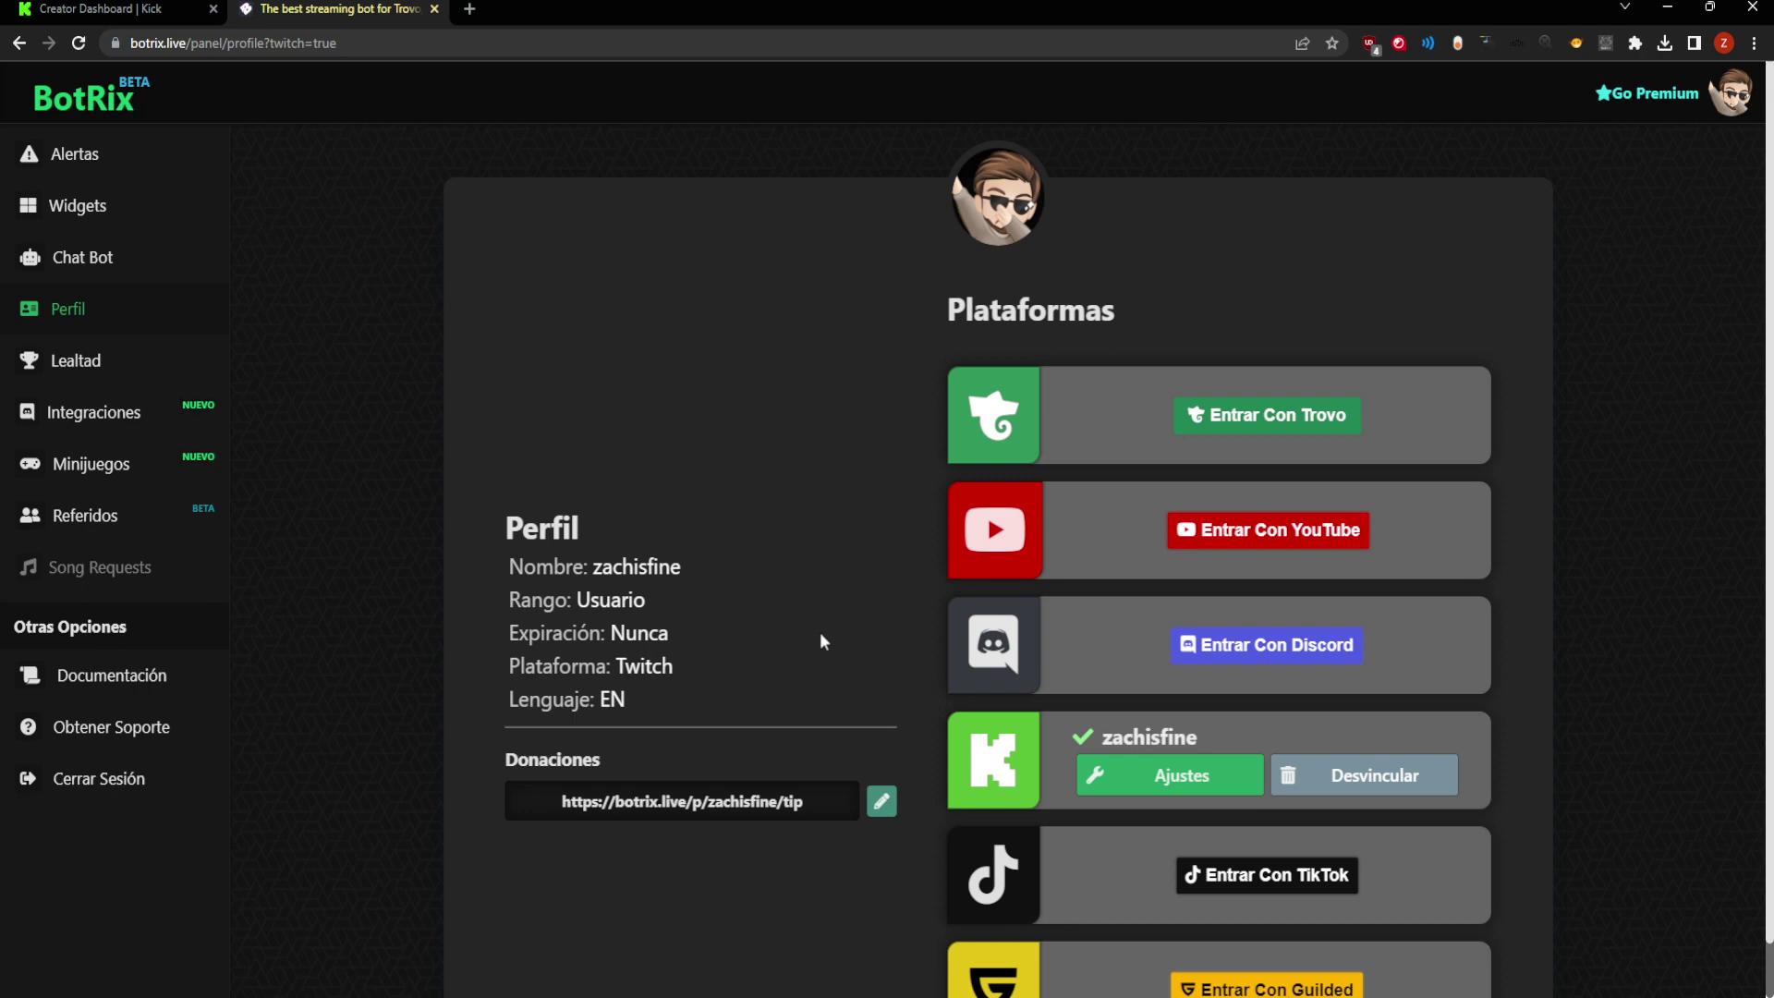
Scroll the Perfil page to confirm Kick is the only linked platform under Plataformas.
scroll(820, 632, "down", 1)
scroll(824, 645, "up", 1)
scroll(776, 517, "down", 1)
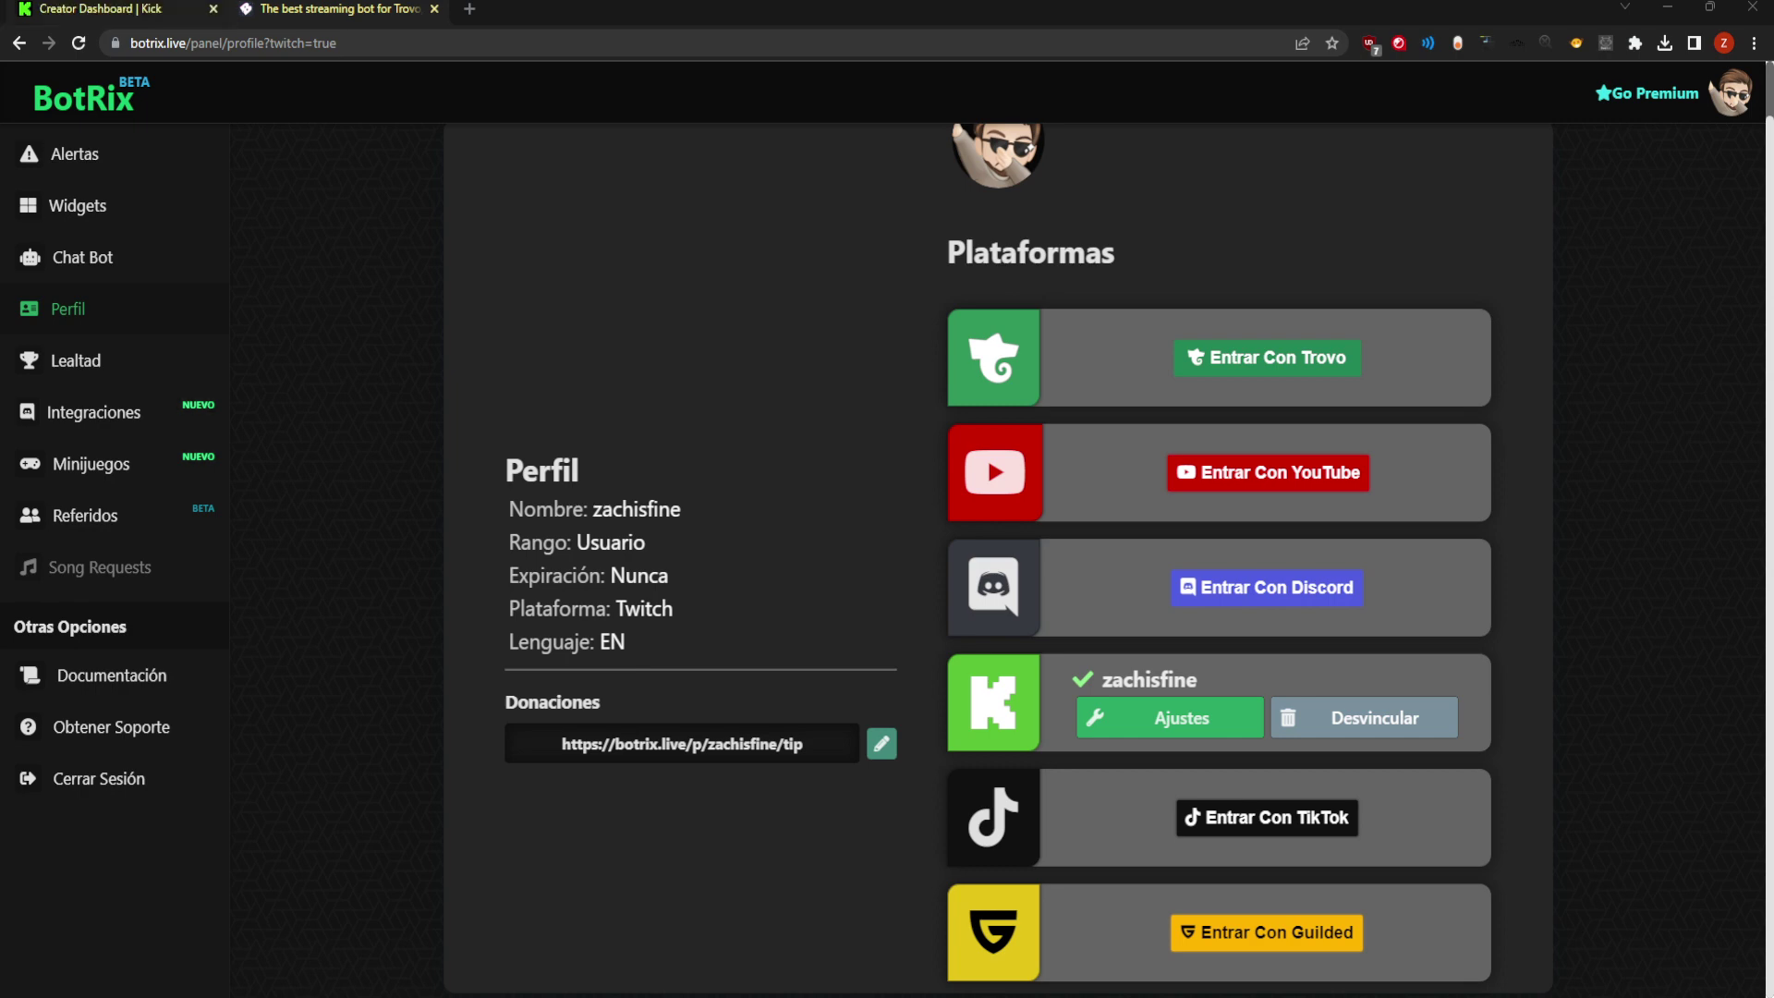
Enter /mod BotRixLive in the Kick dashboard chat box, clear it, and return to BotRix.
key("ctrl+Tab")
left_click(427, 926)
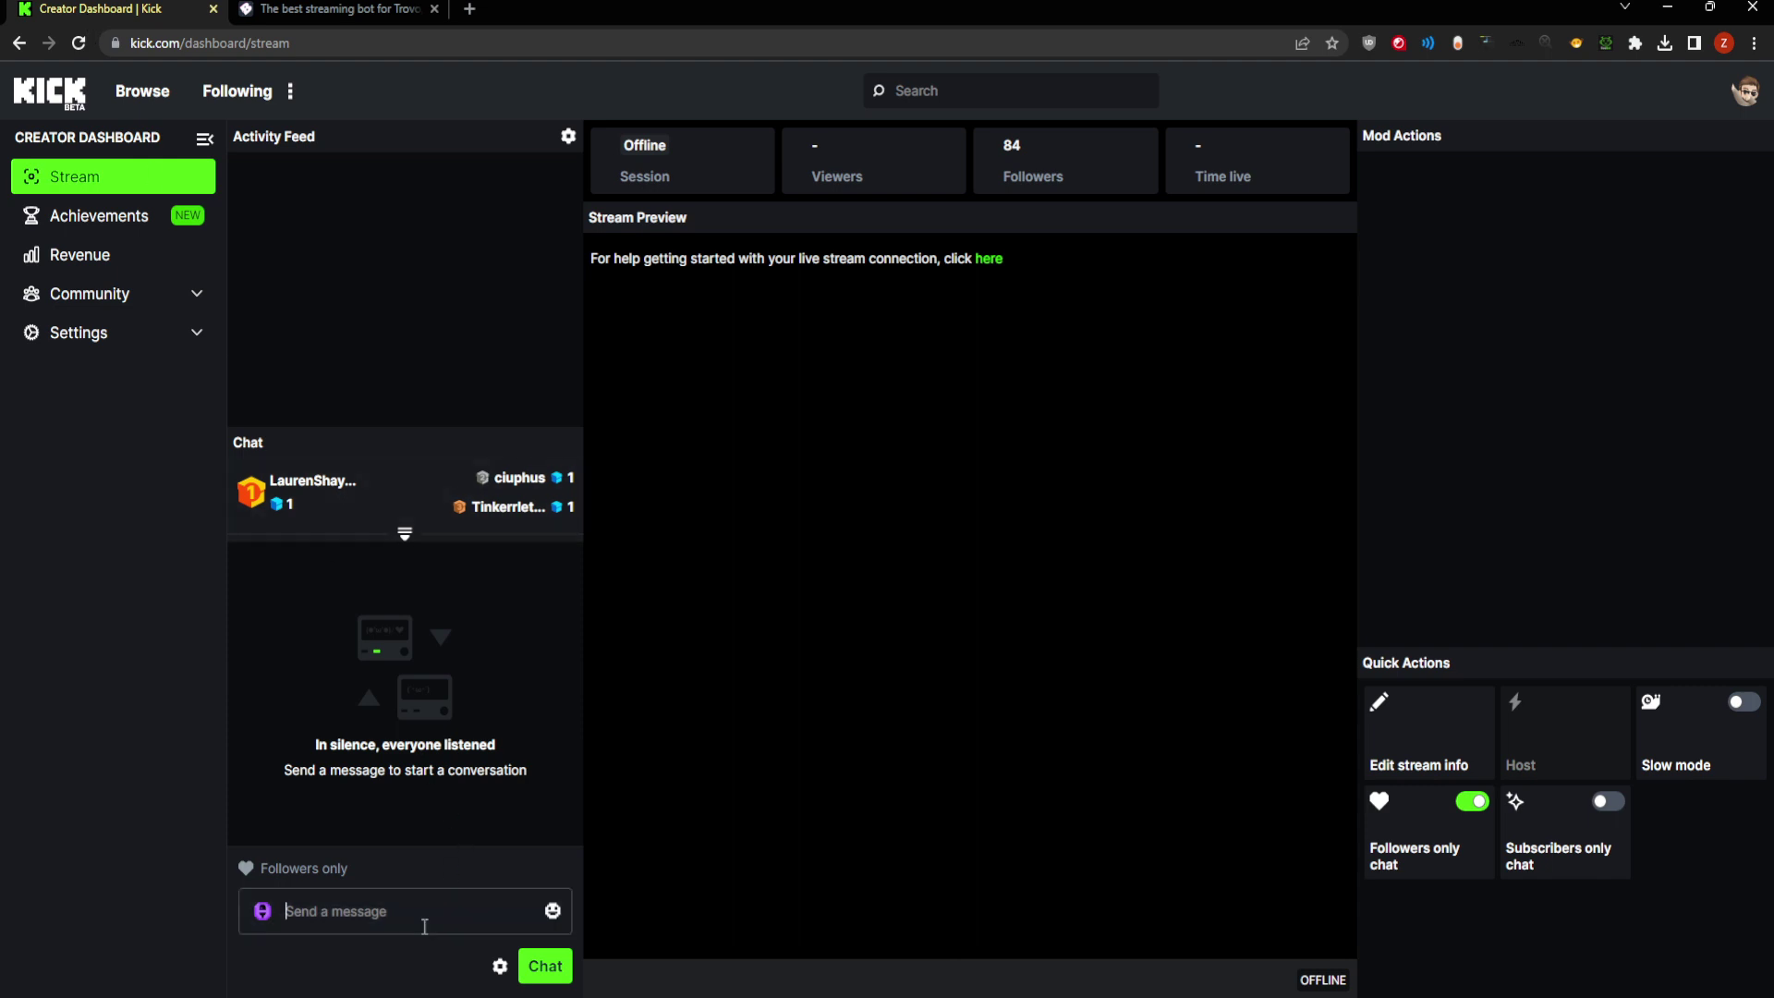
type("/mod Bo")
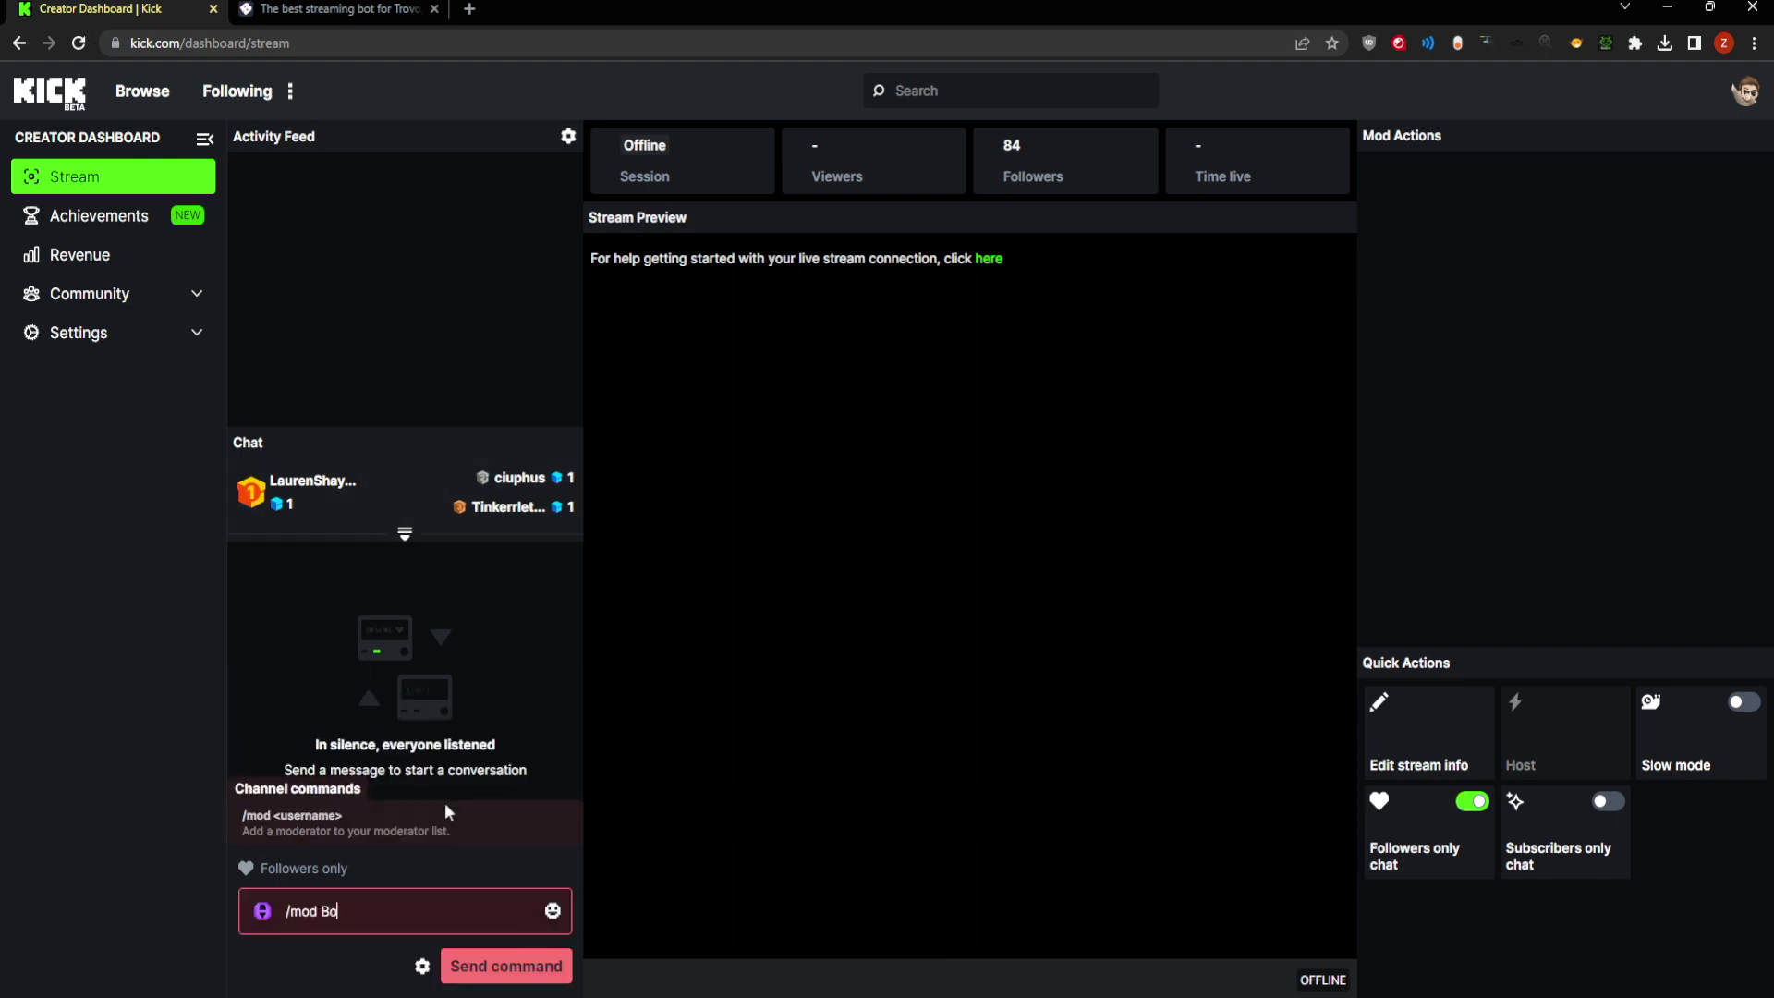
type("tRixLive")
key("ctrl+a")
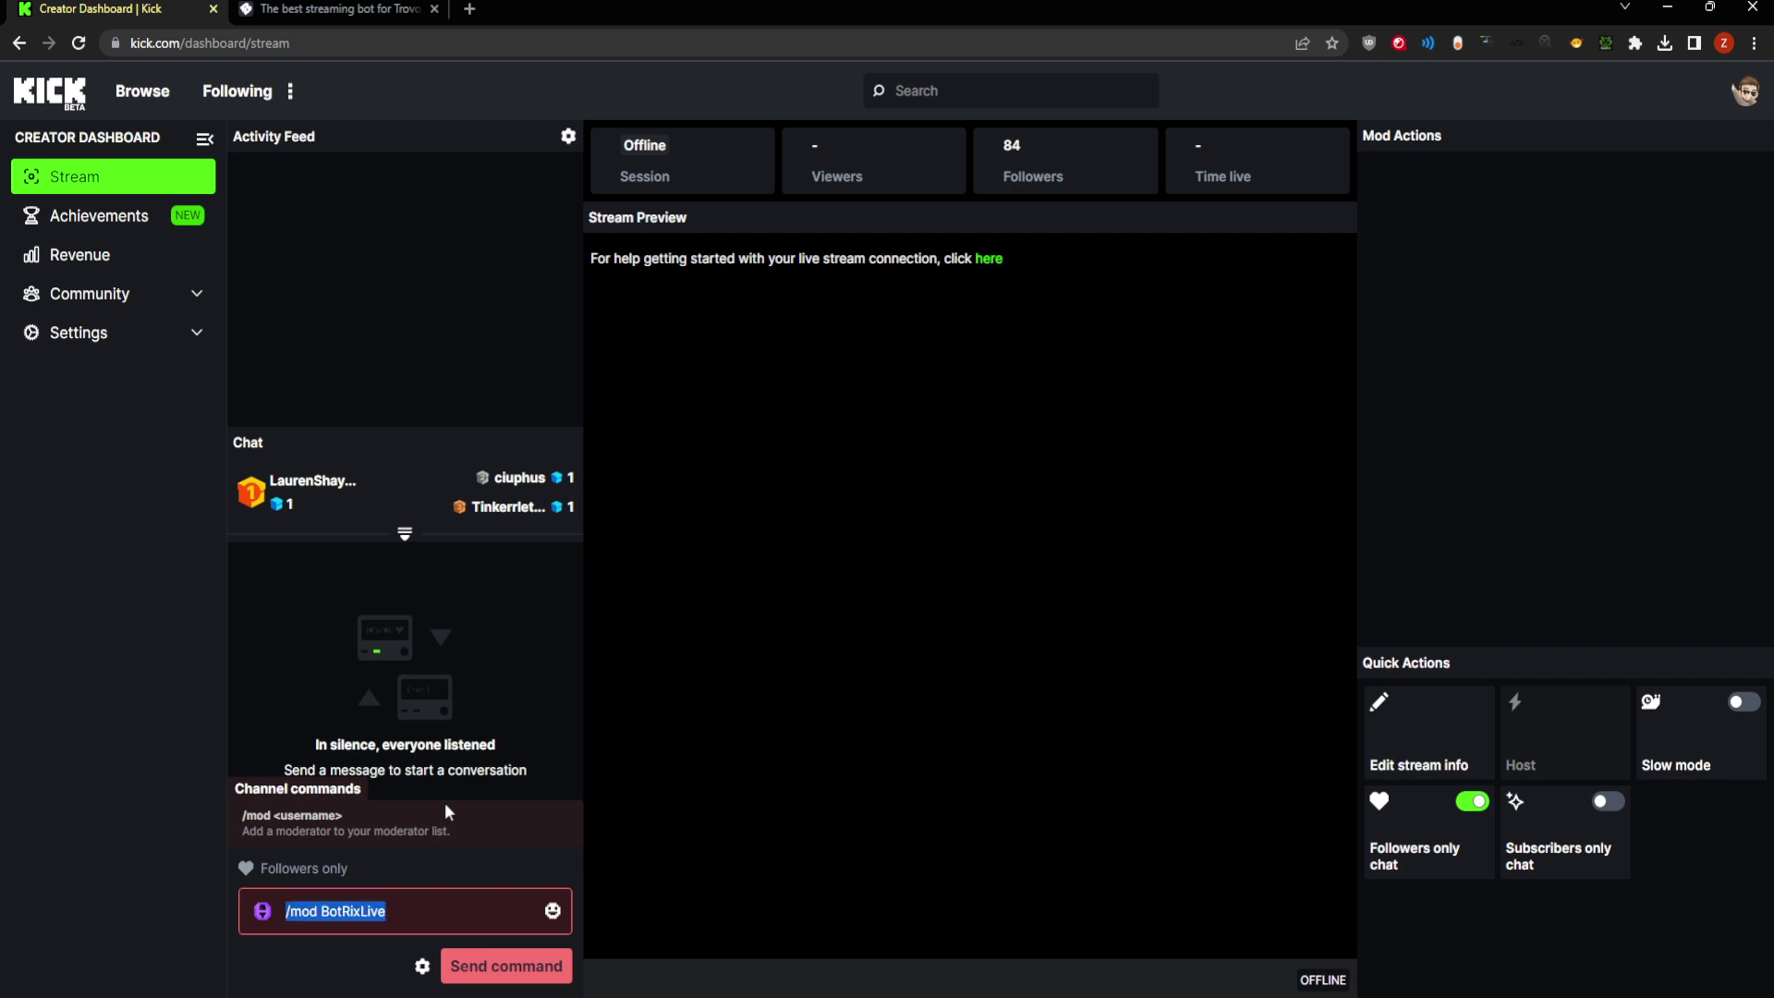
key("BackSpace")
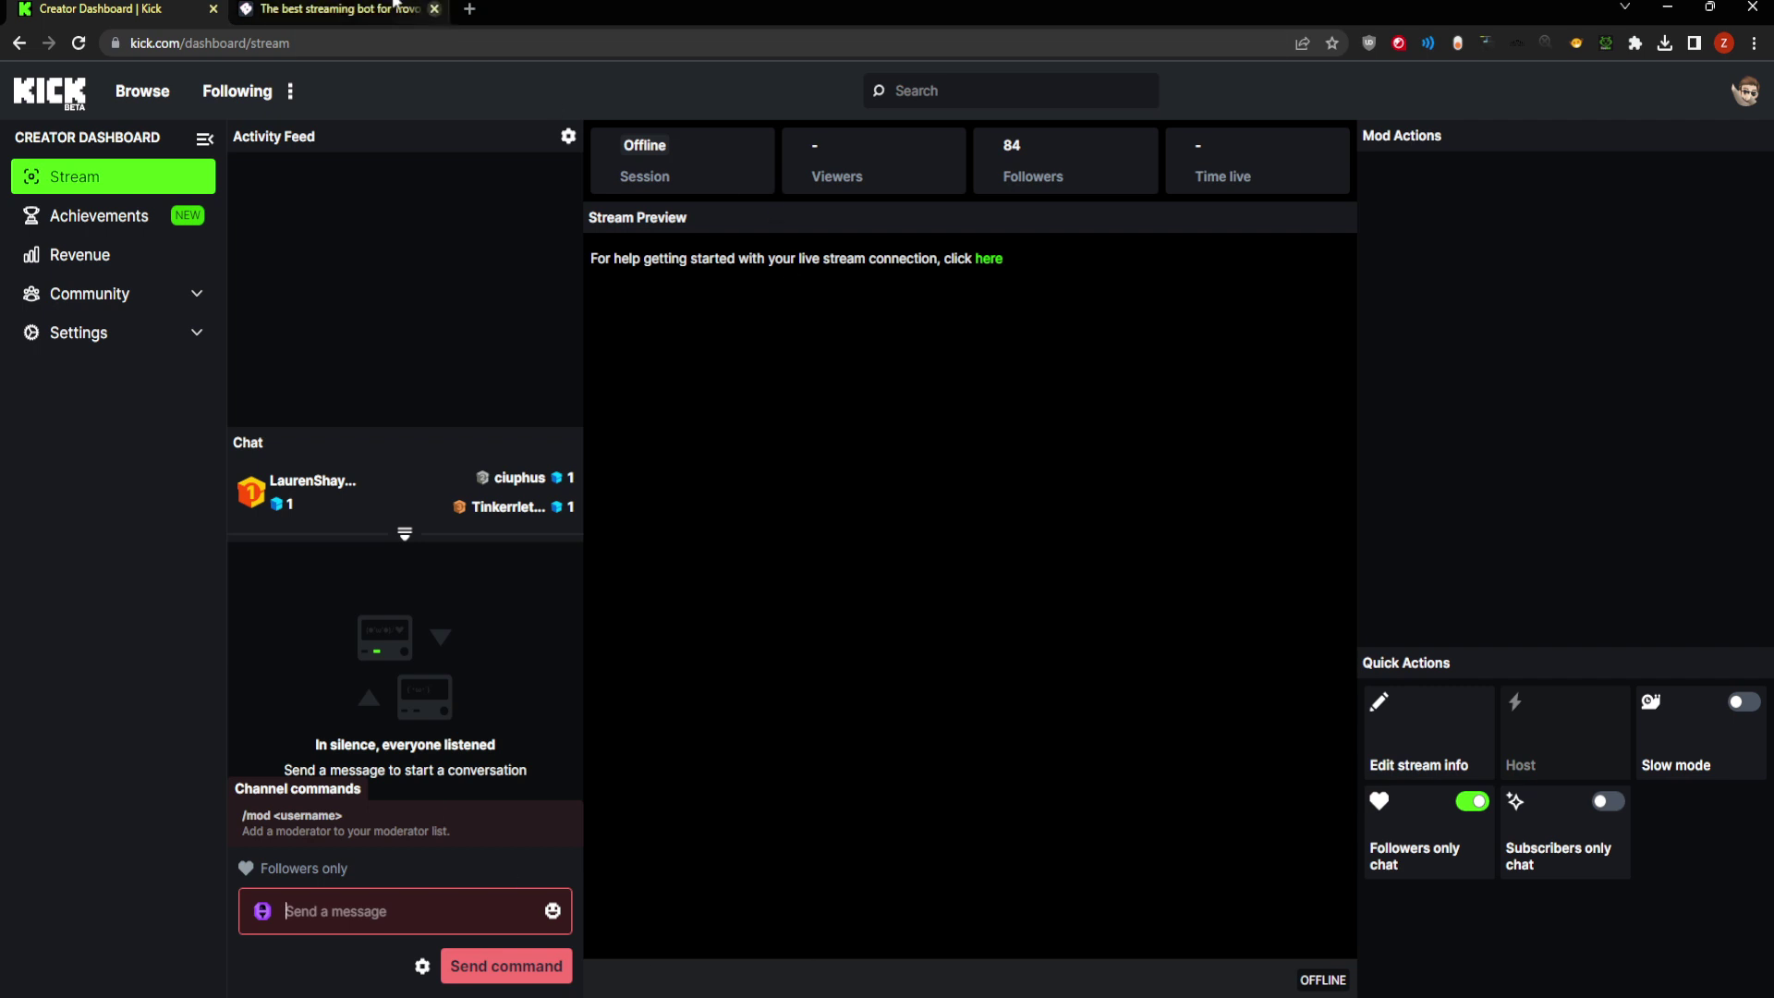
left_click(333, 9)
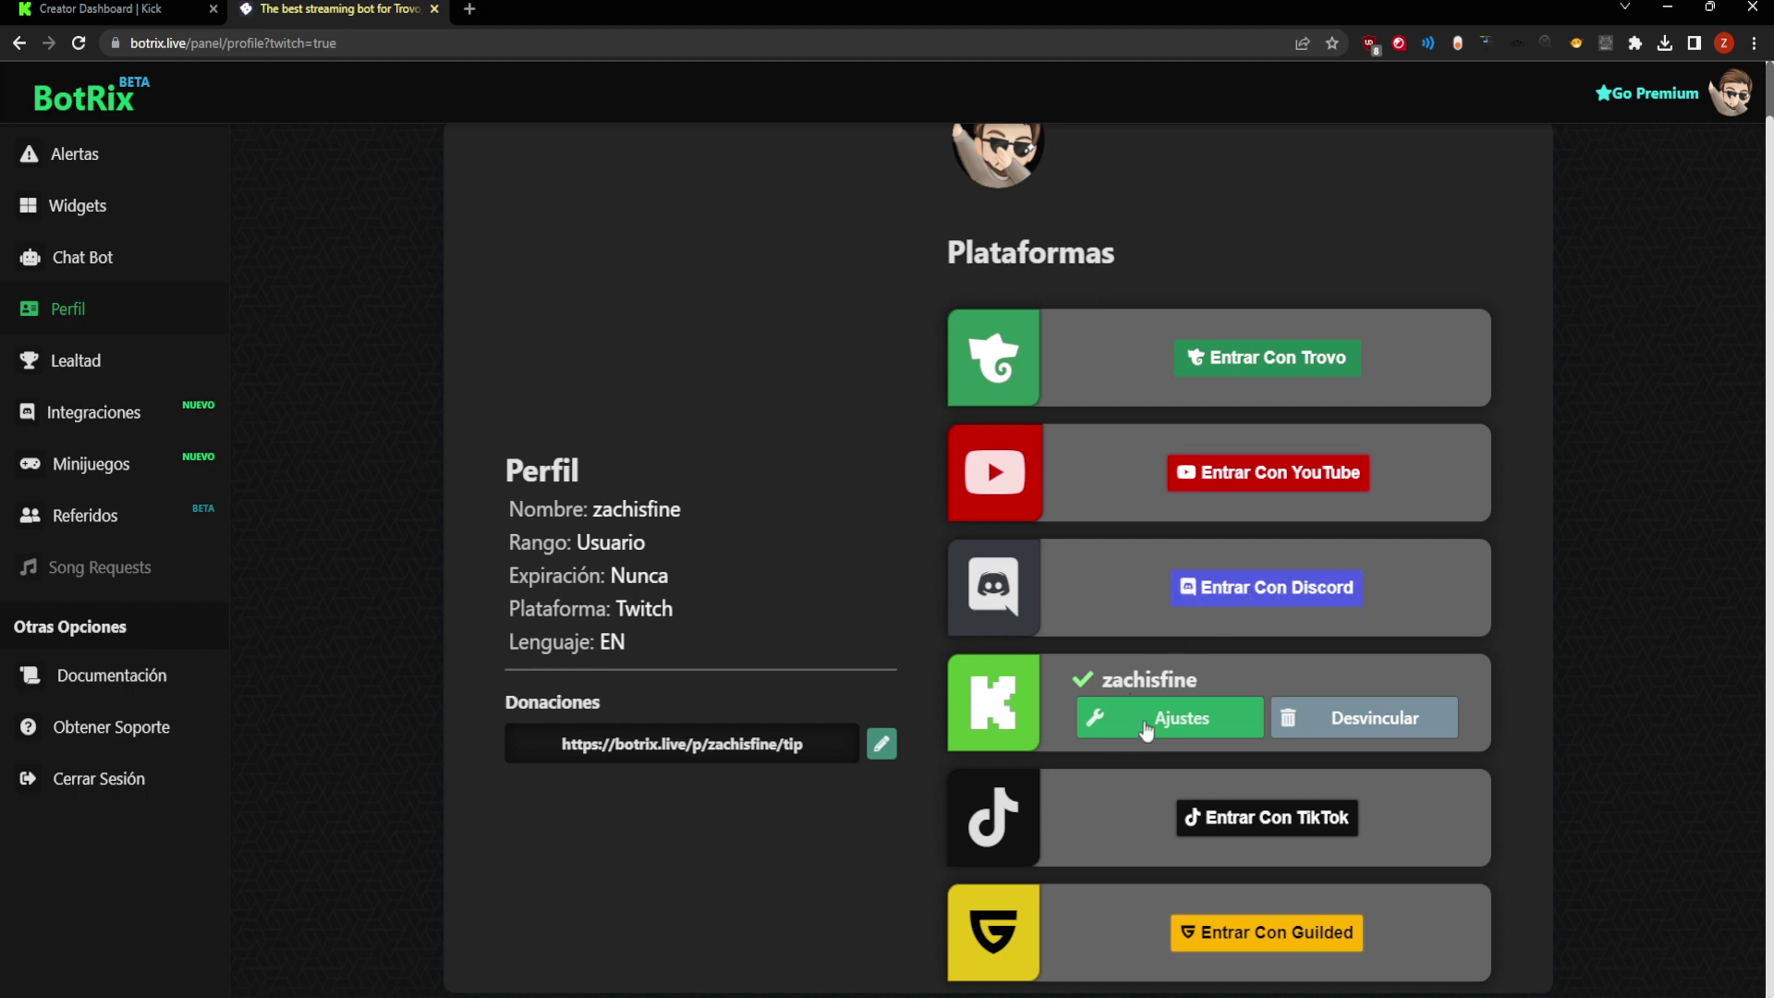
Show the Chat Bot's Commands list, from !twitter down to !ppsize.
left_click(60, 267)
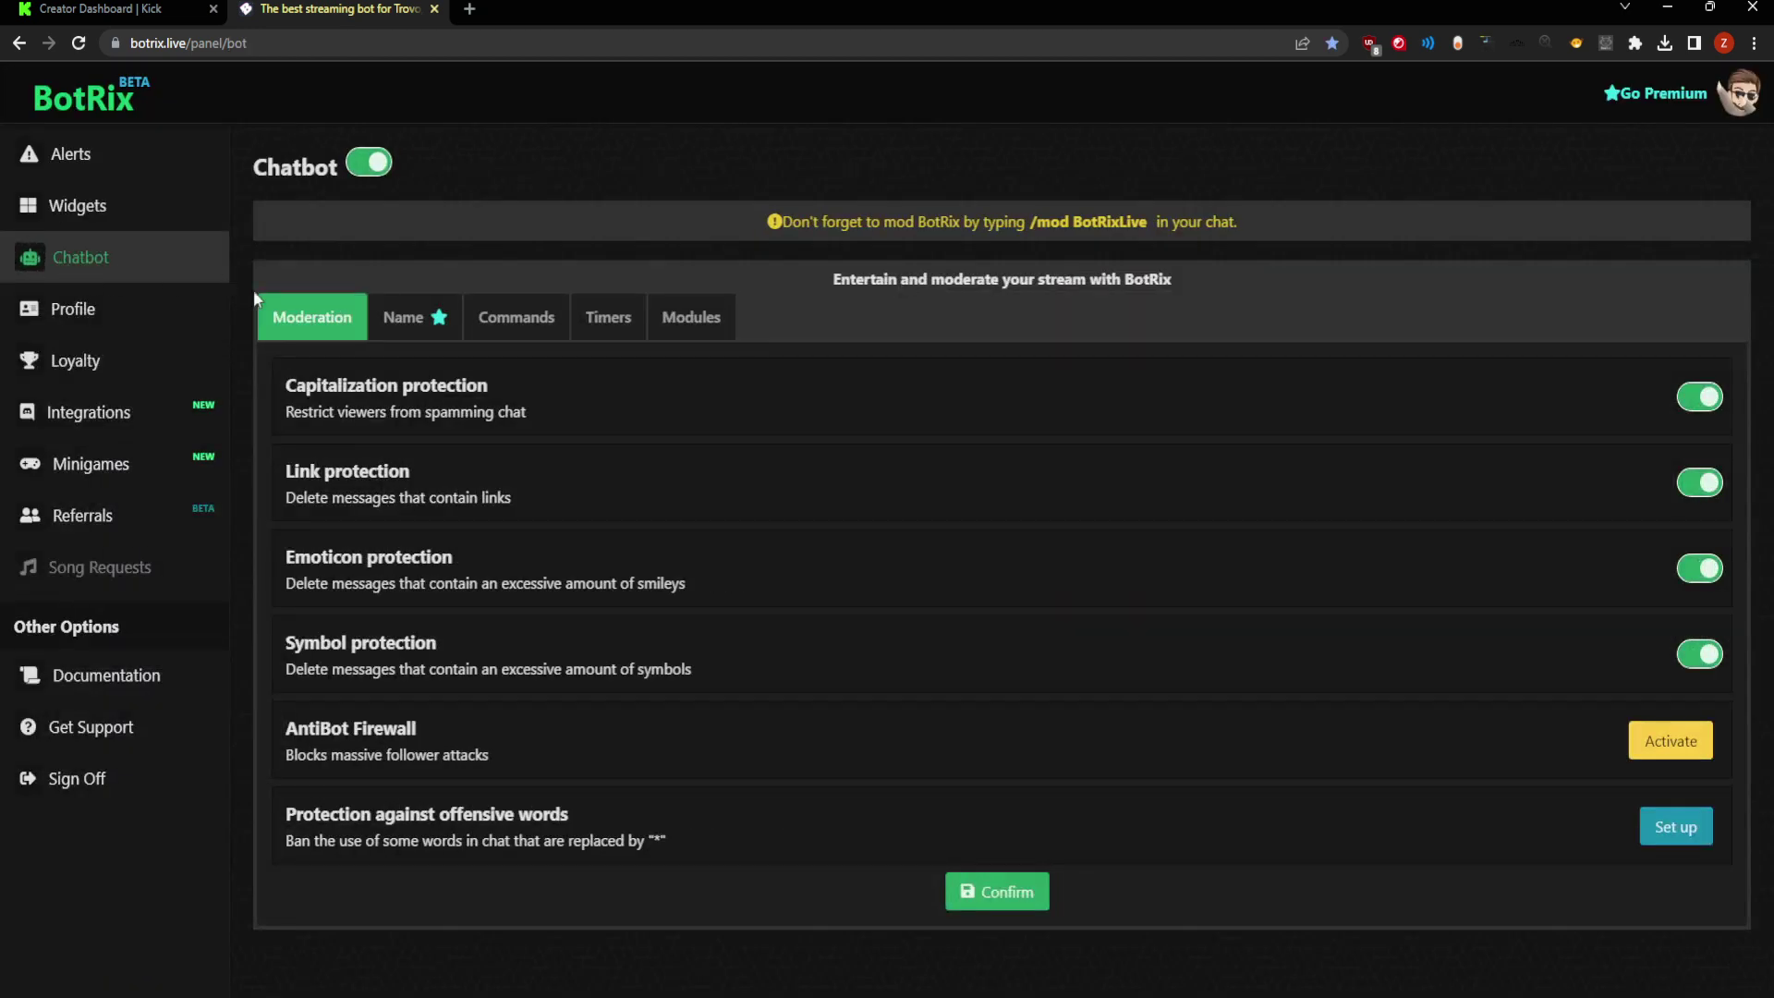
left_click(505, 321)
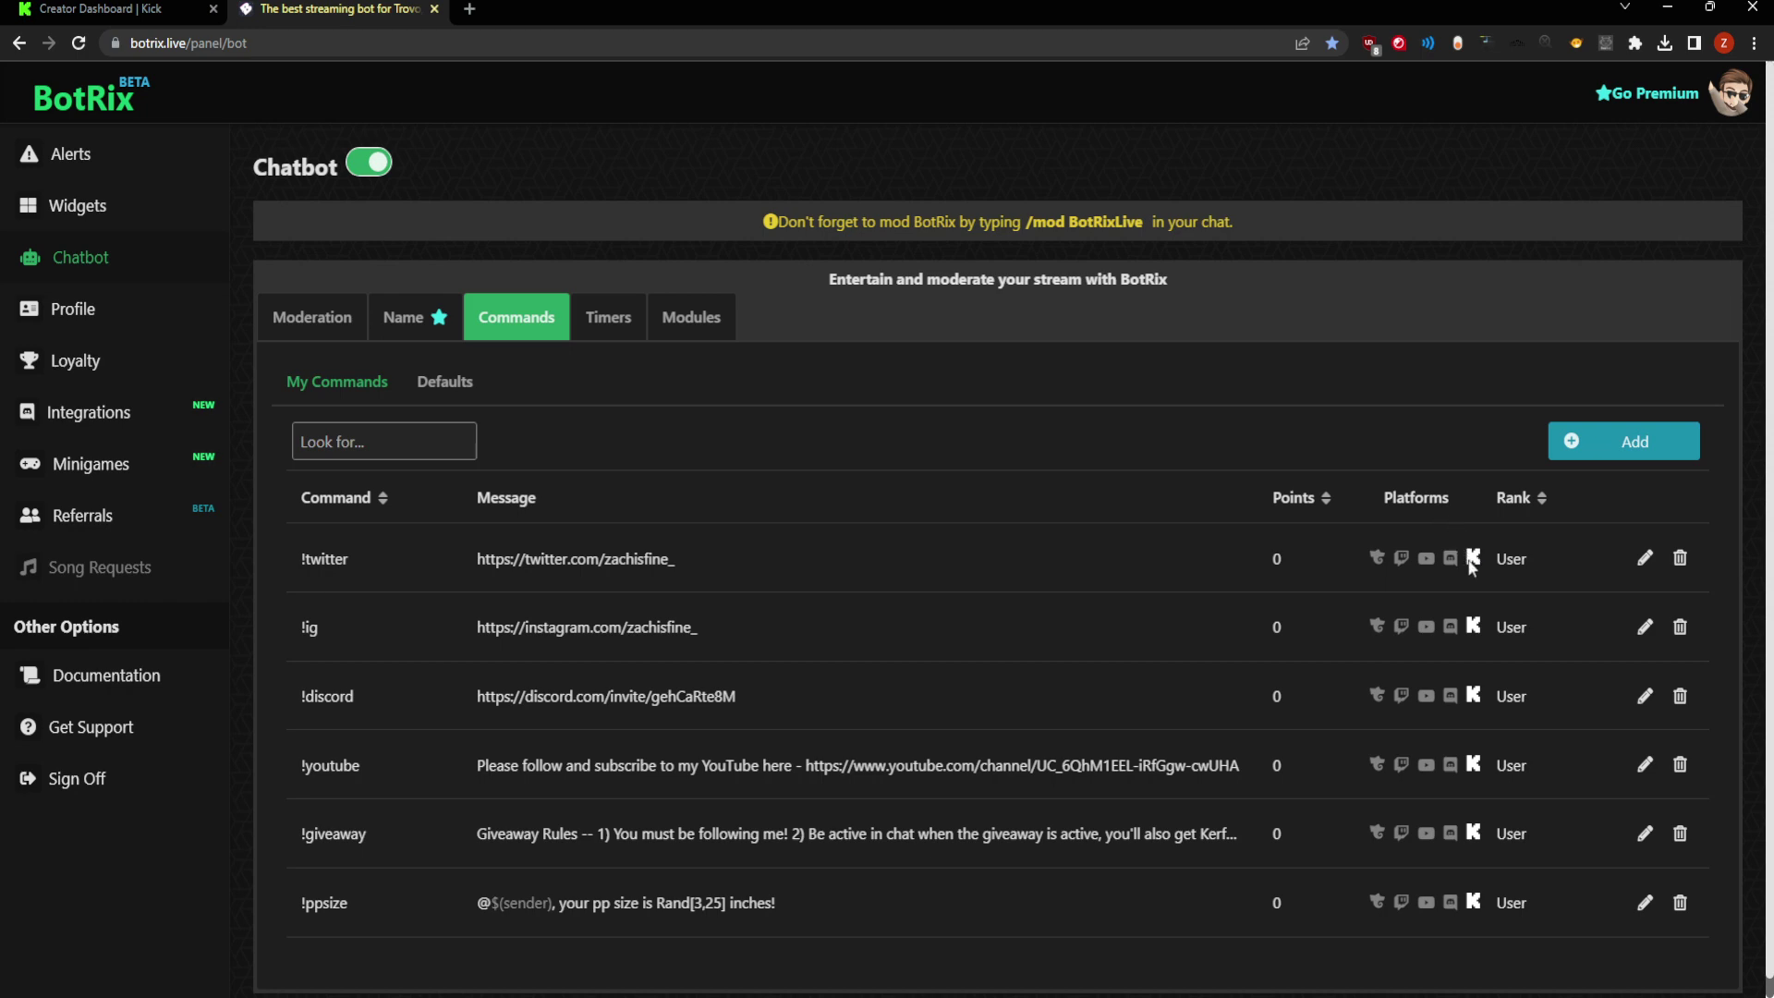
Review the !twitter command without saving changes, then bring the Kick creator dashboard forward.
left_click(1644, 558)
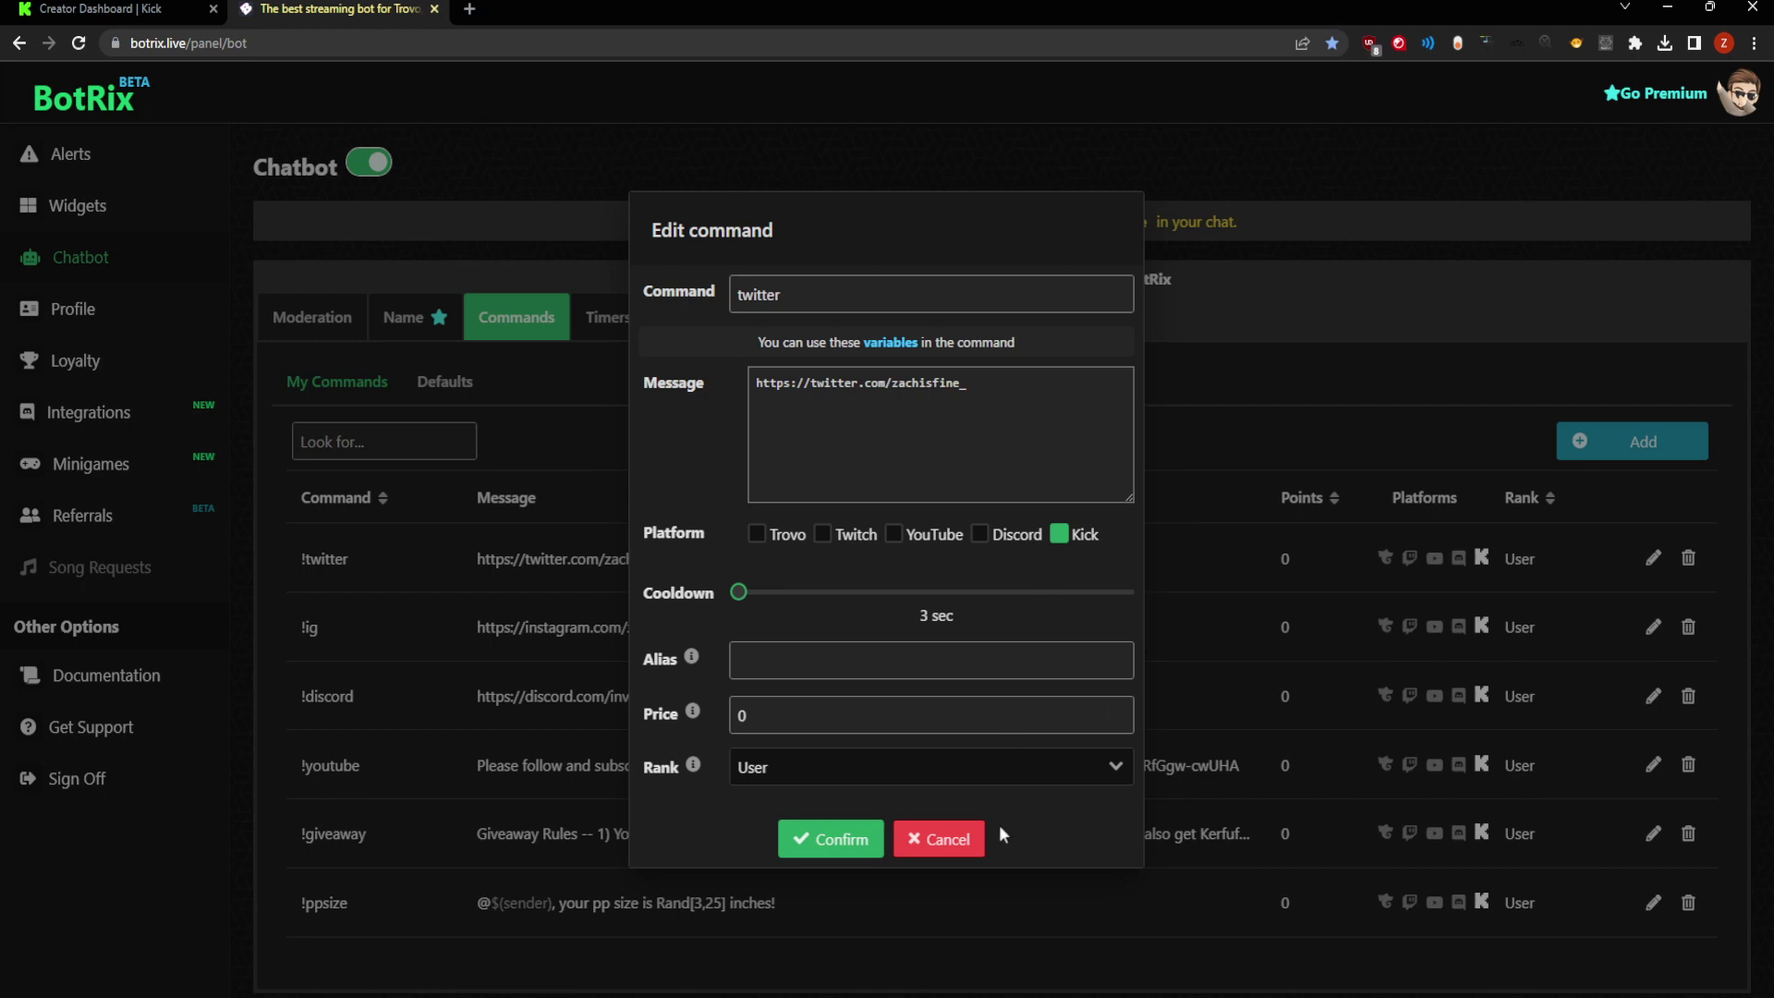
left_click(943, 841)
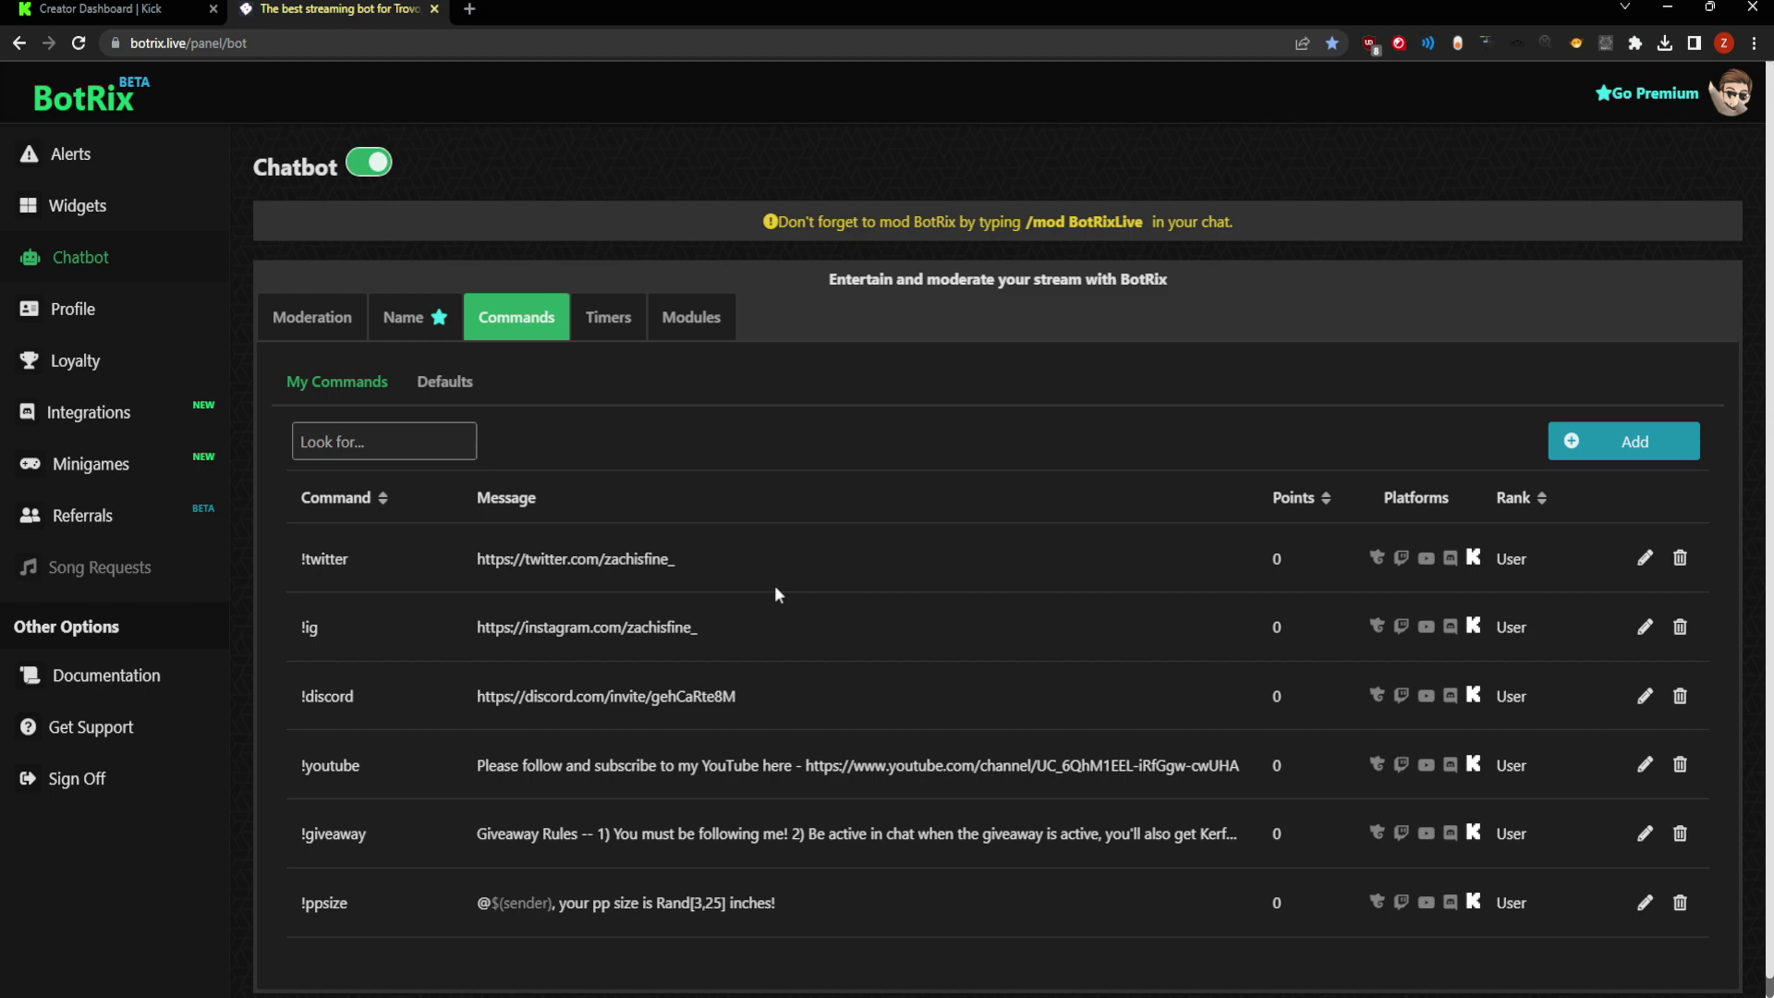
left_click(97, 9)
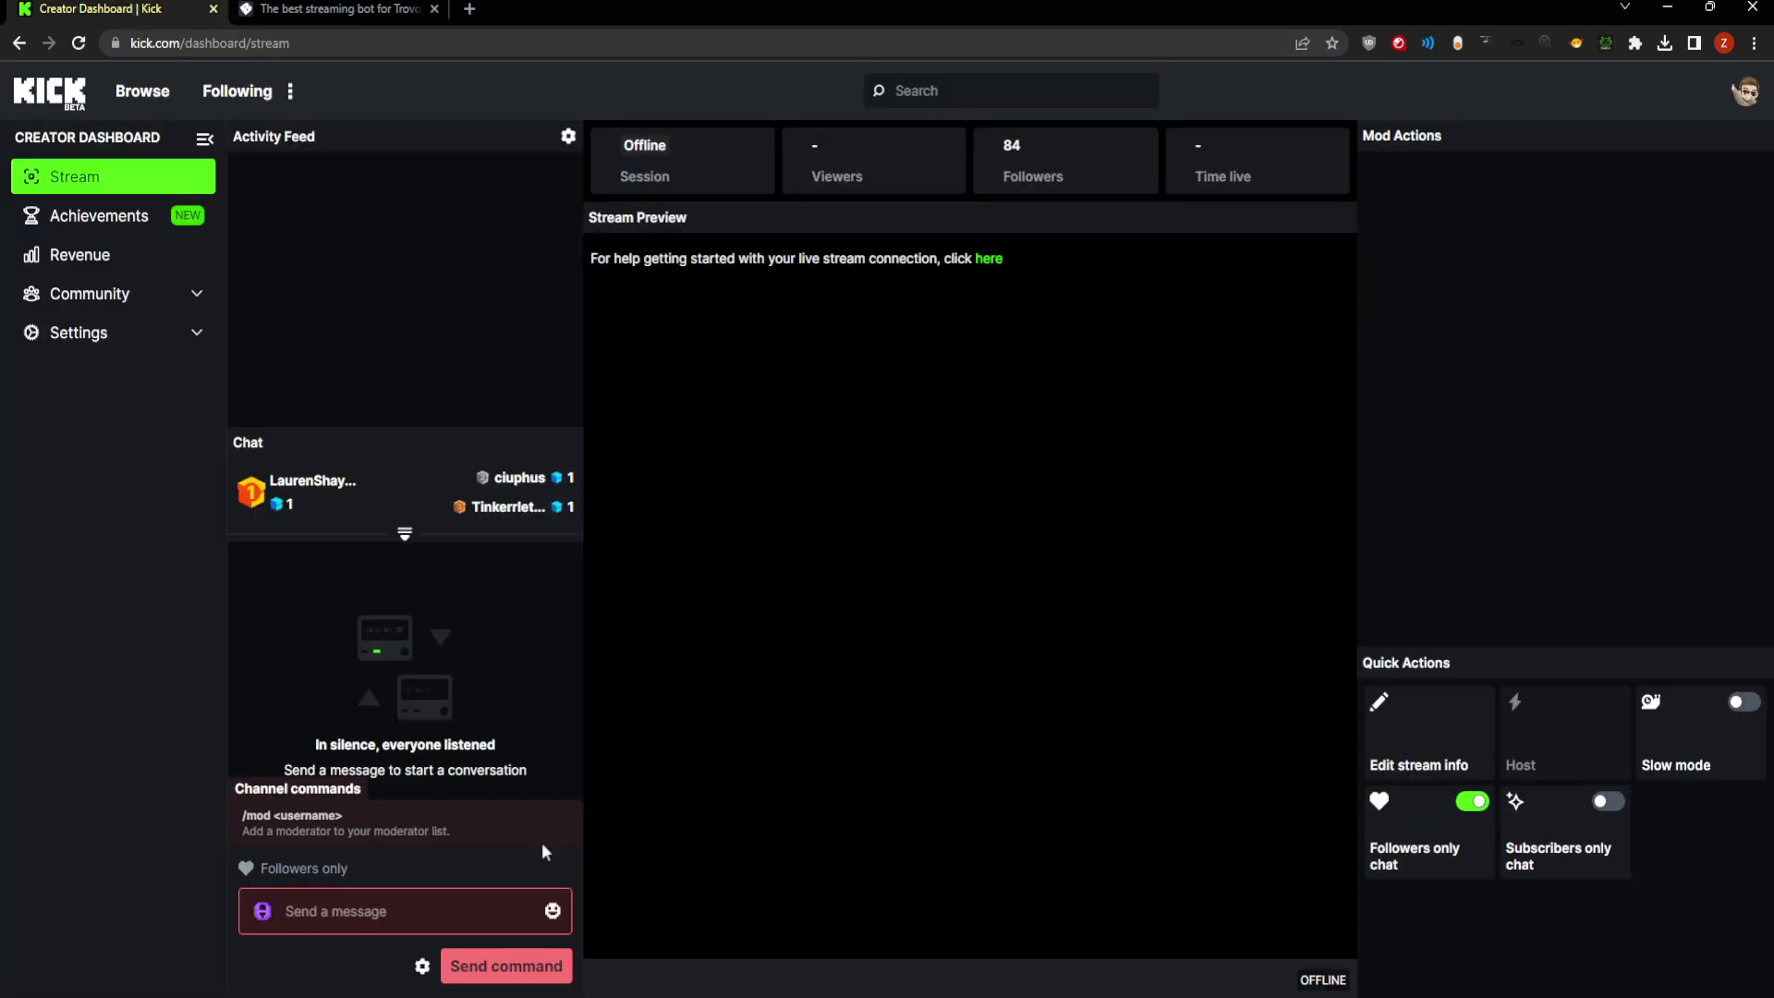
Test !ig in Kick chat to get the bot's Instagram-link reply, then return to BotRix.
left_click(465, 911)
type("lig")
key("Return")
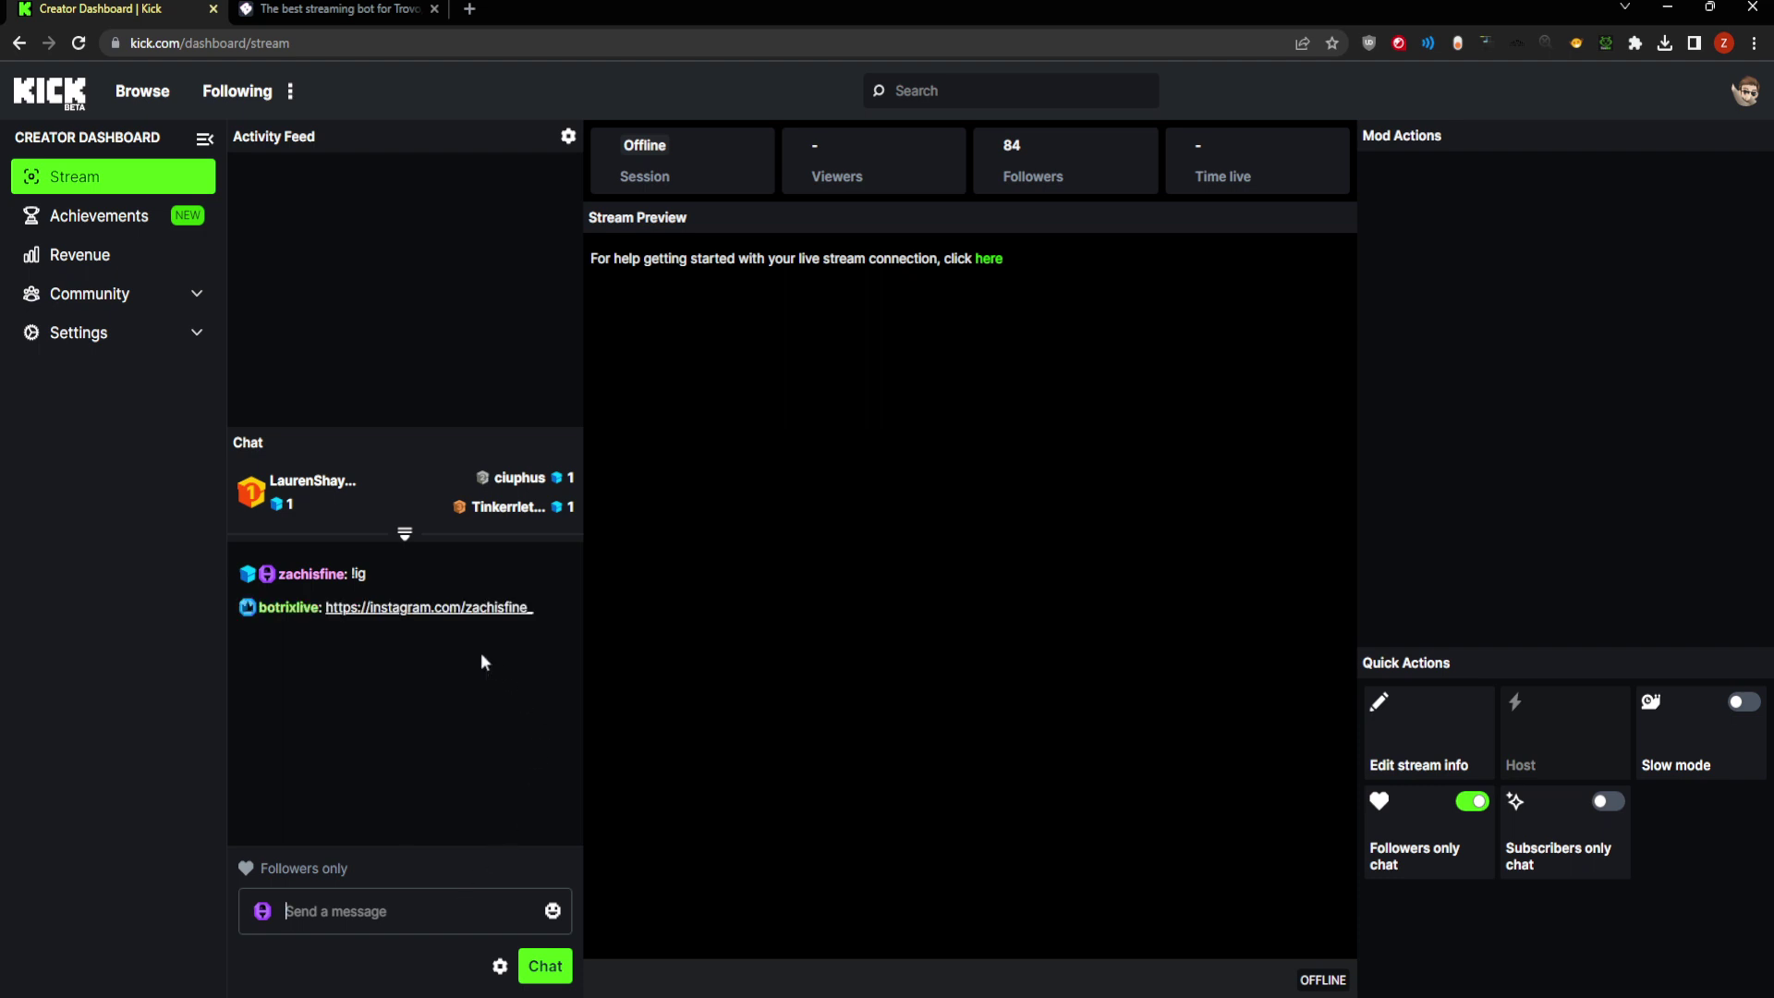
left_click(332, 10)
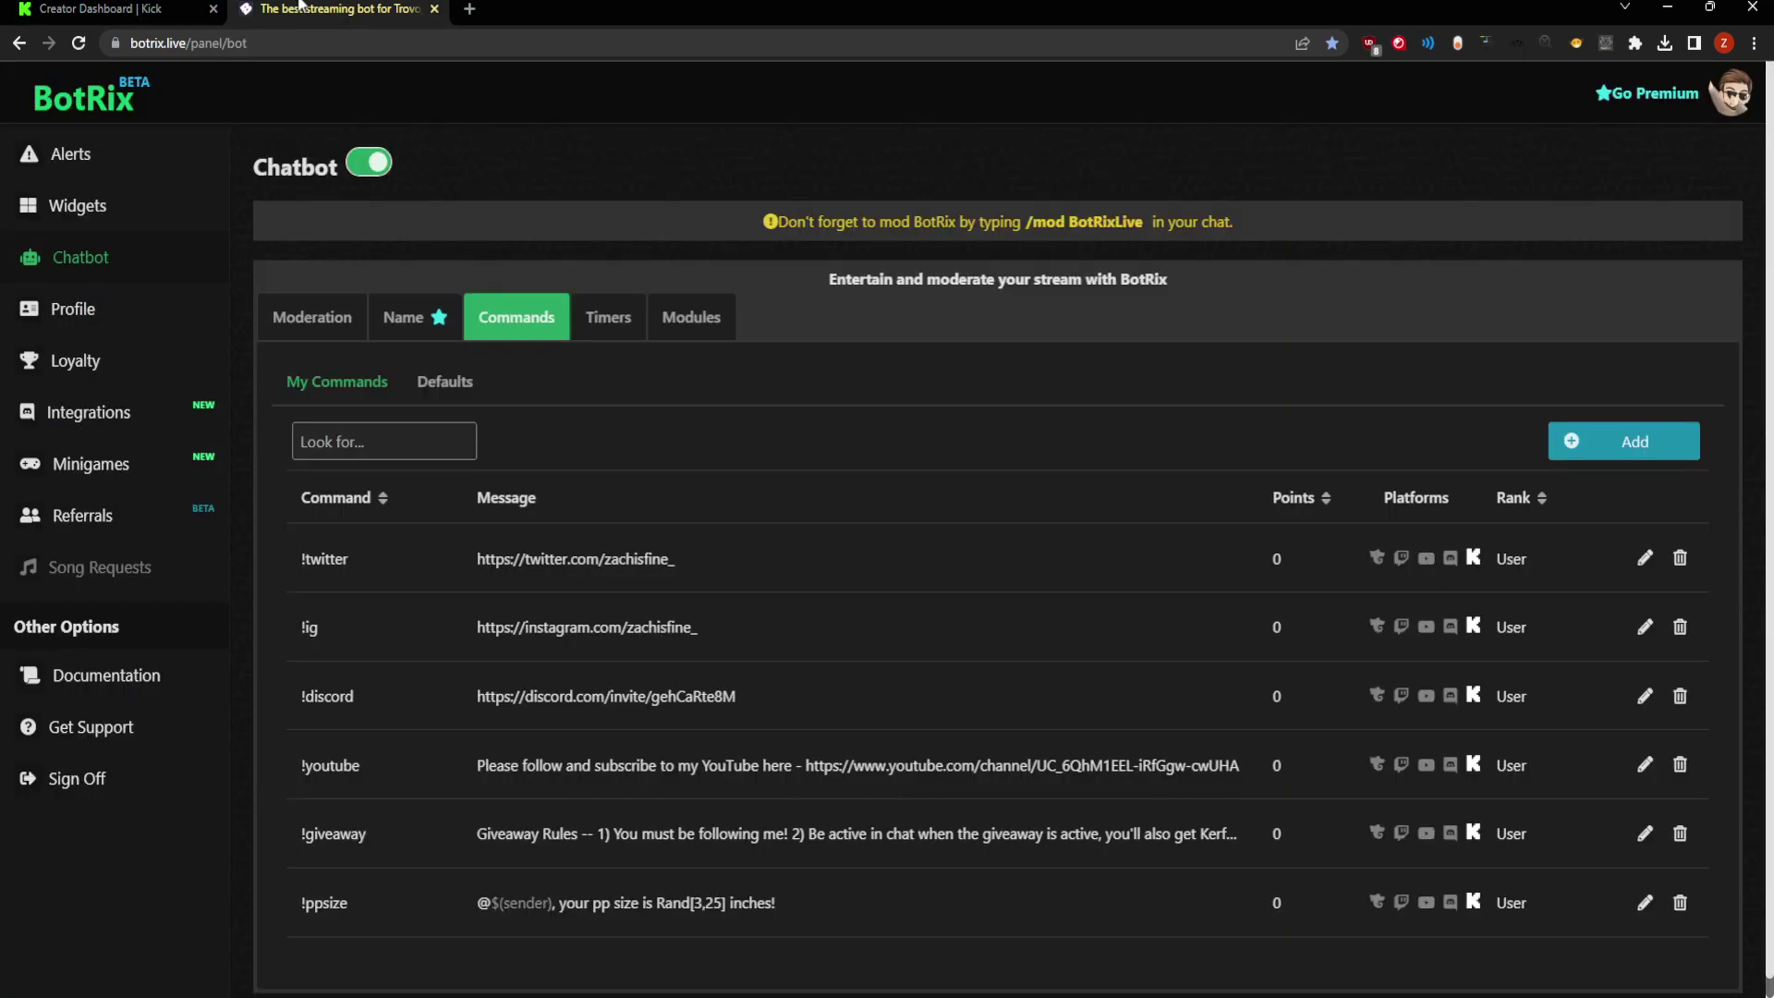
Start a new blank command and open the Variables documentation from its edit dialog.
left_click(1615, 445)
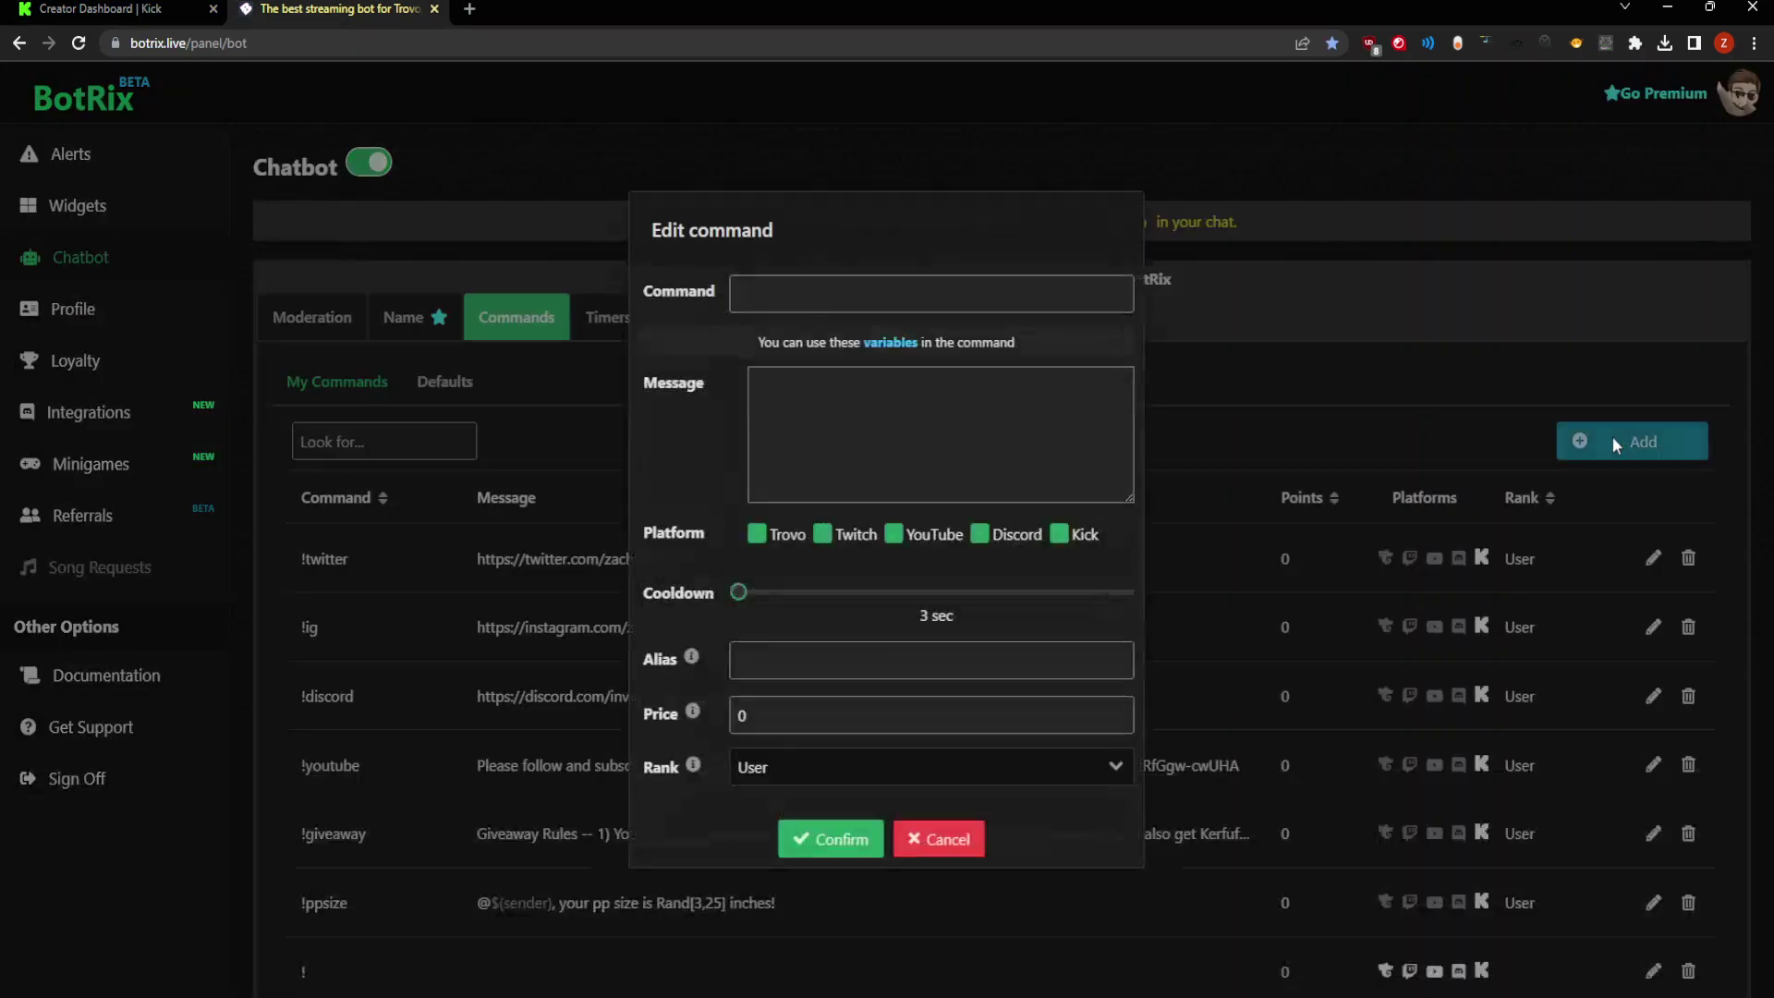
left_click(880, 346)
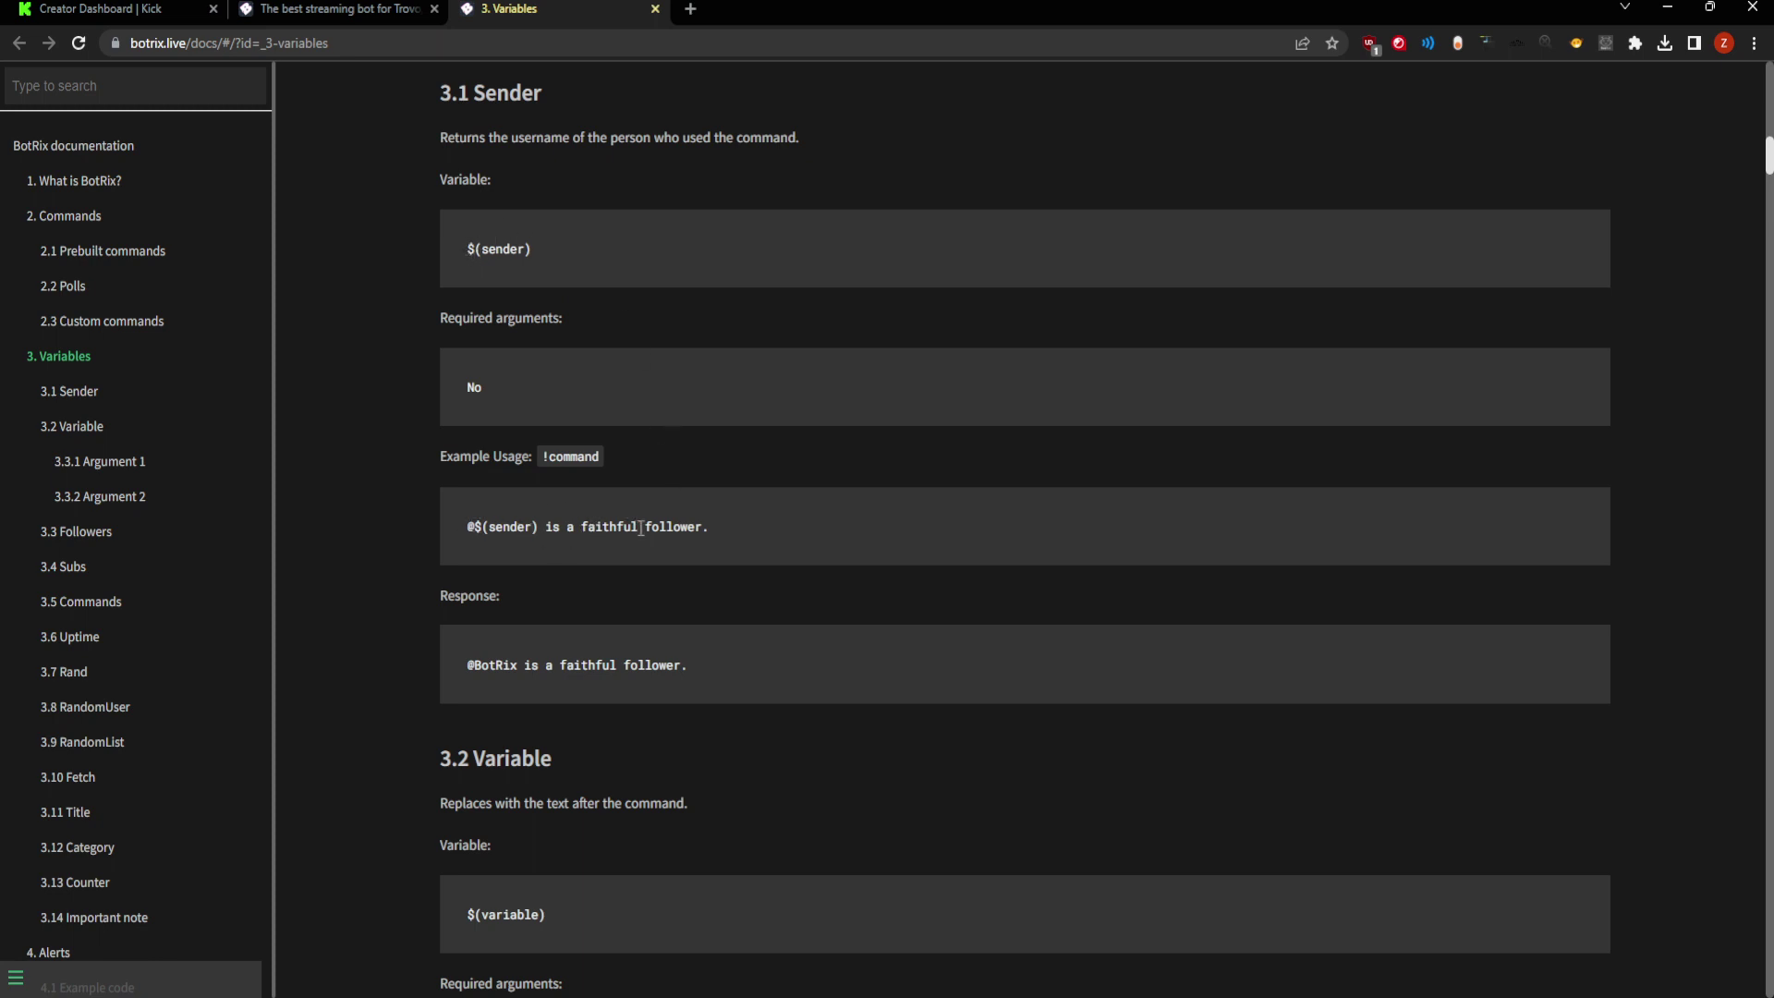
Read the Variables docs from 3.3 Followers through $(uptime), Rand, $(randomuser) and 3.9 RandomList.
scroll(693, 519, "down", 5)
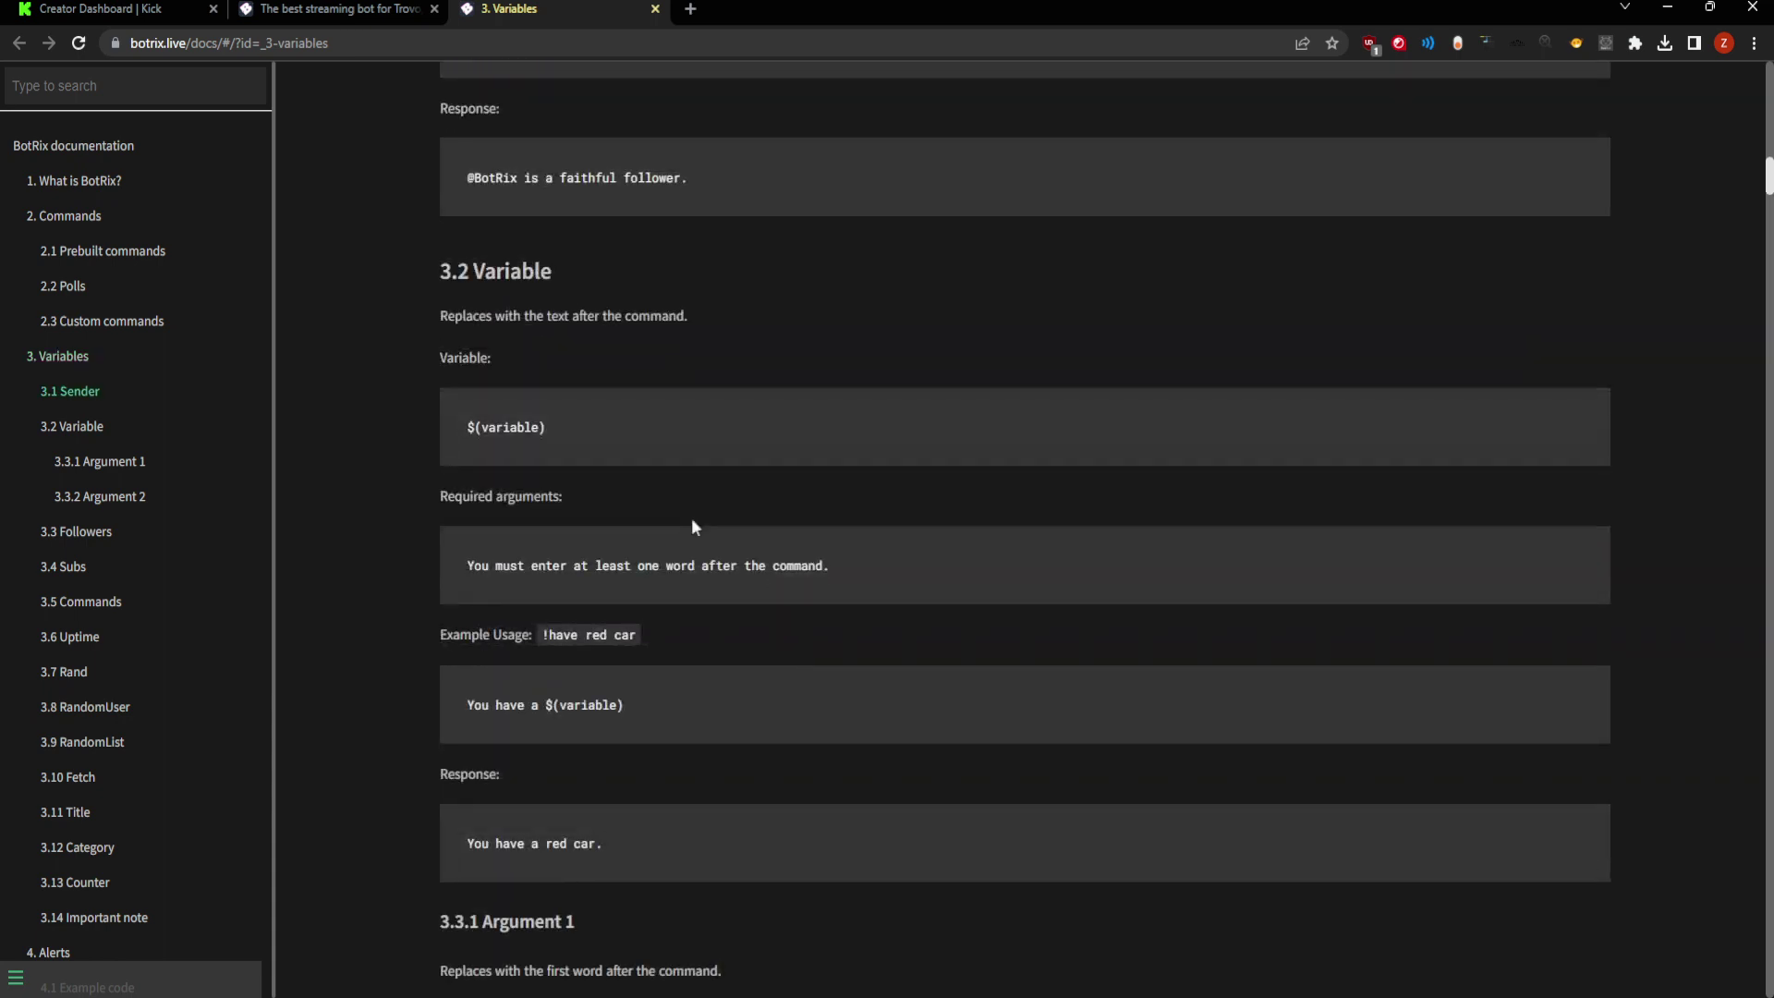
scroll(733, 517, "down", 6)
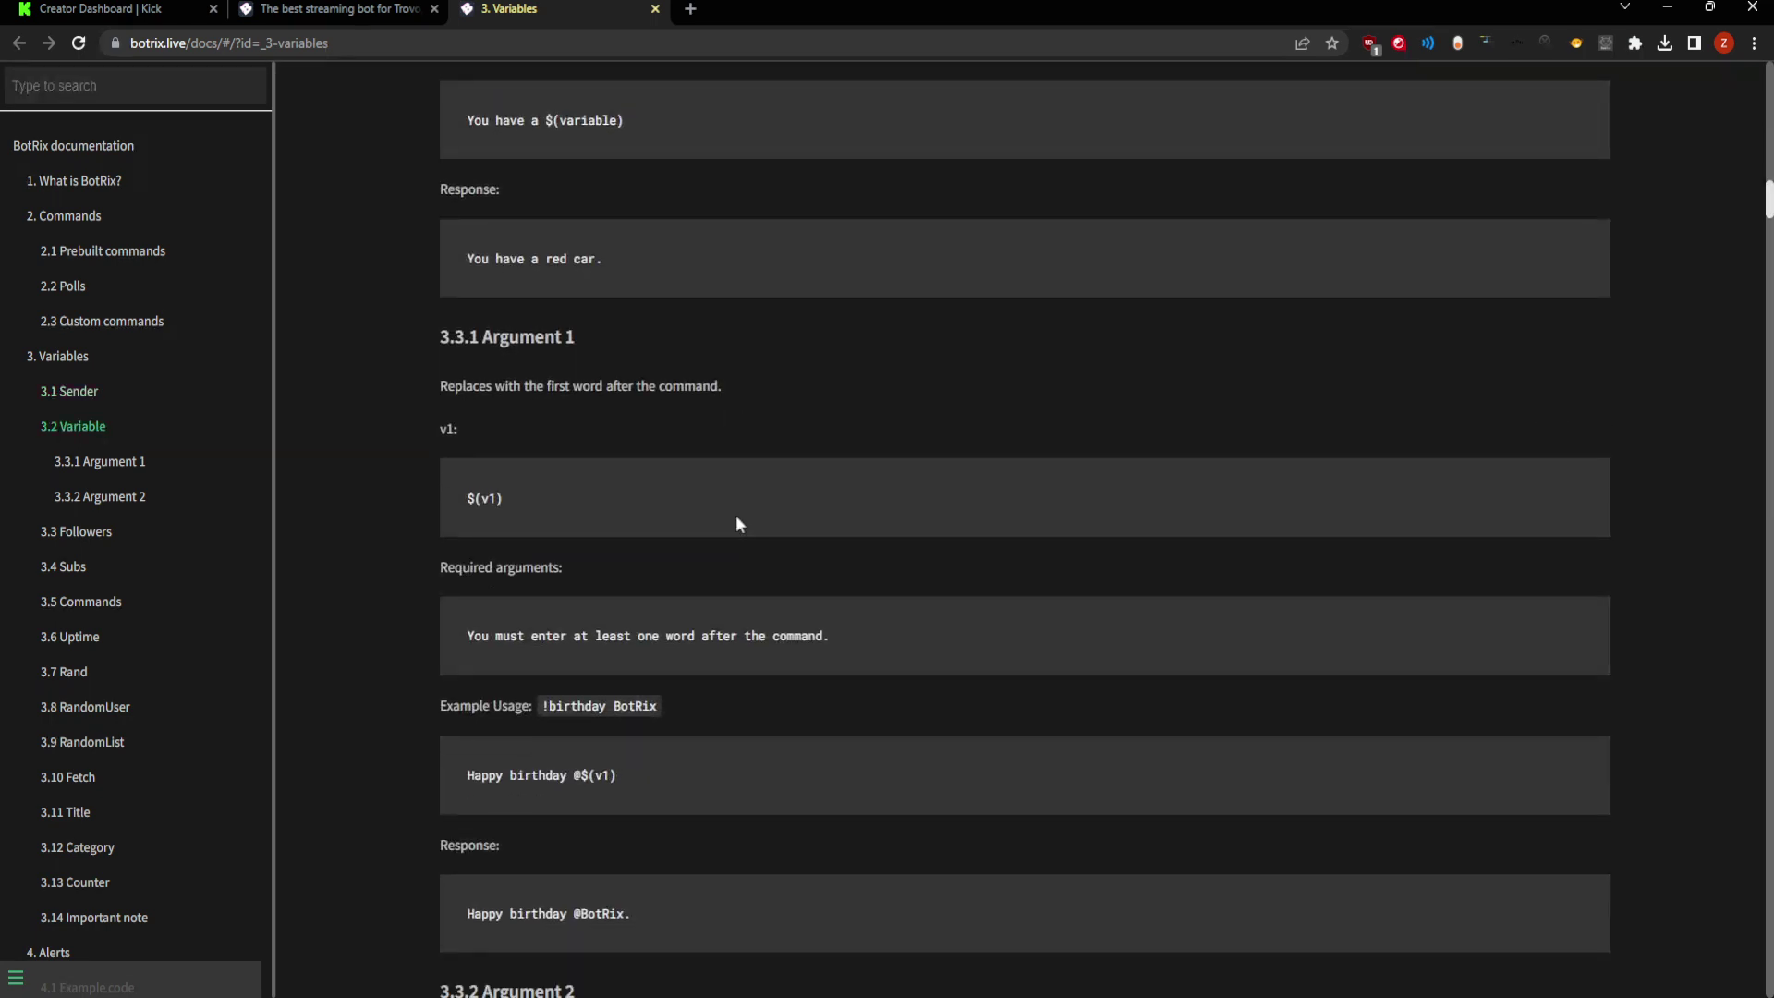
scroll(737, 524, "down", 2)
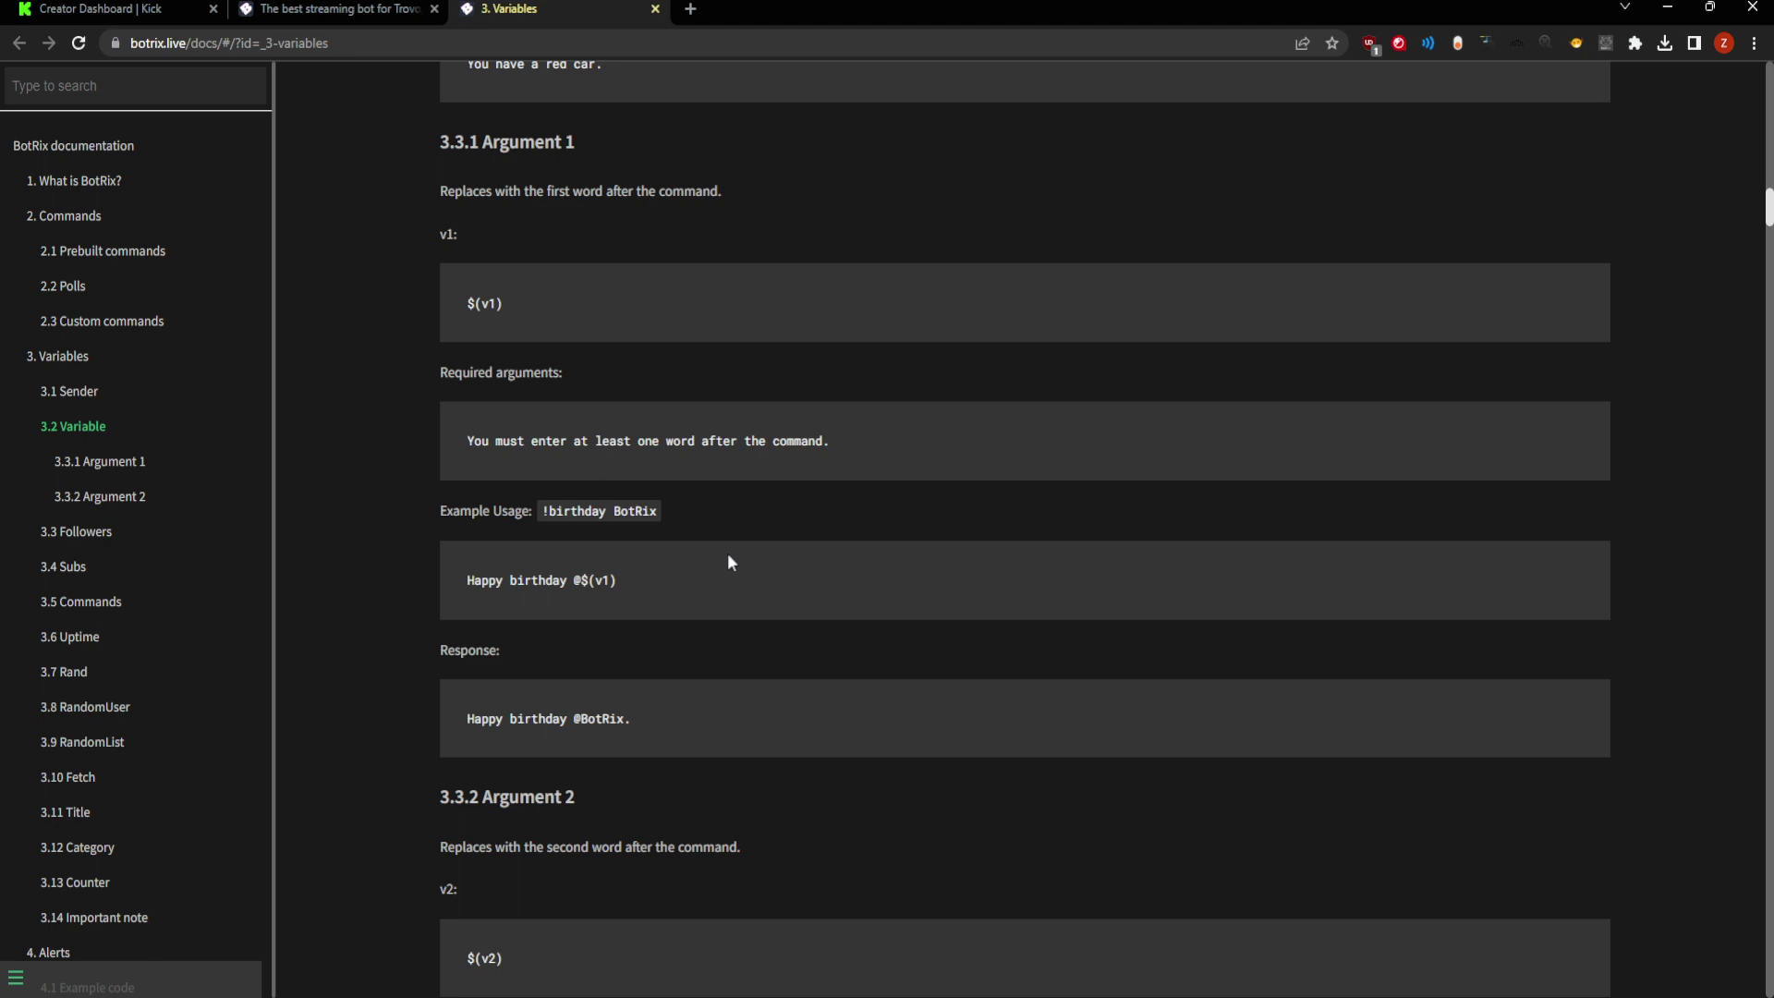
scroll(728, 556, "down", 3)
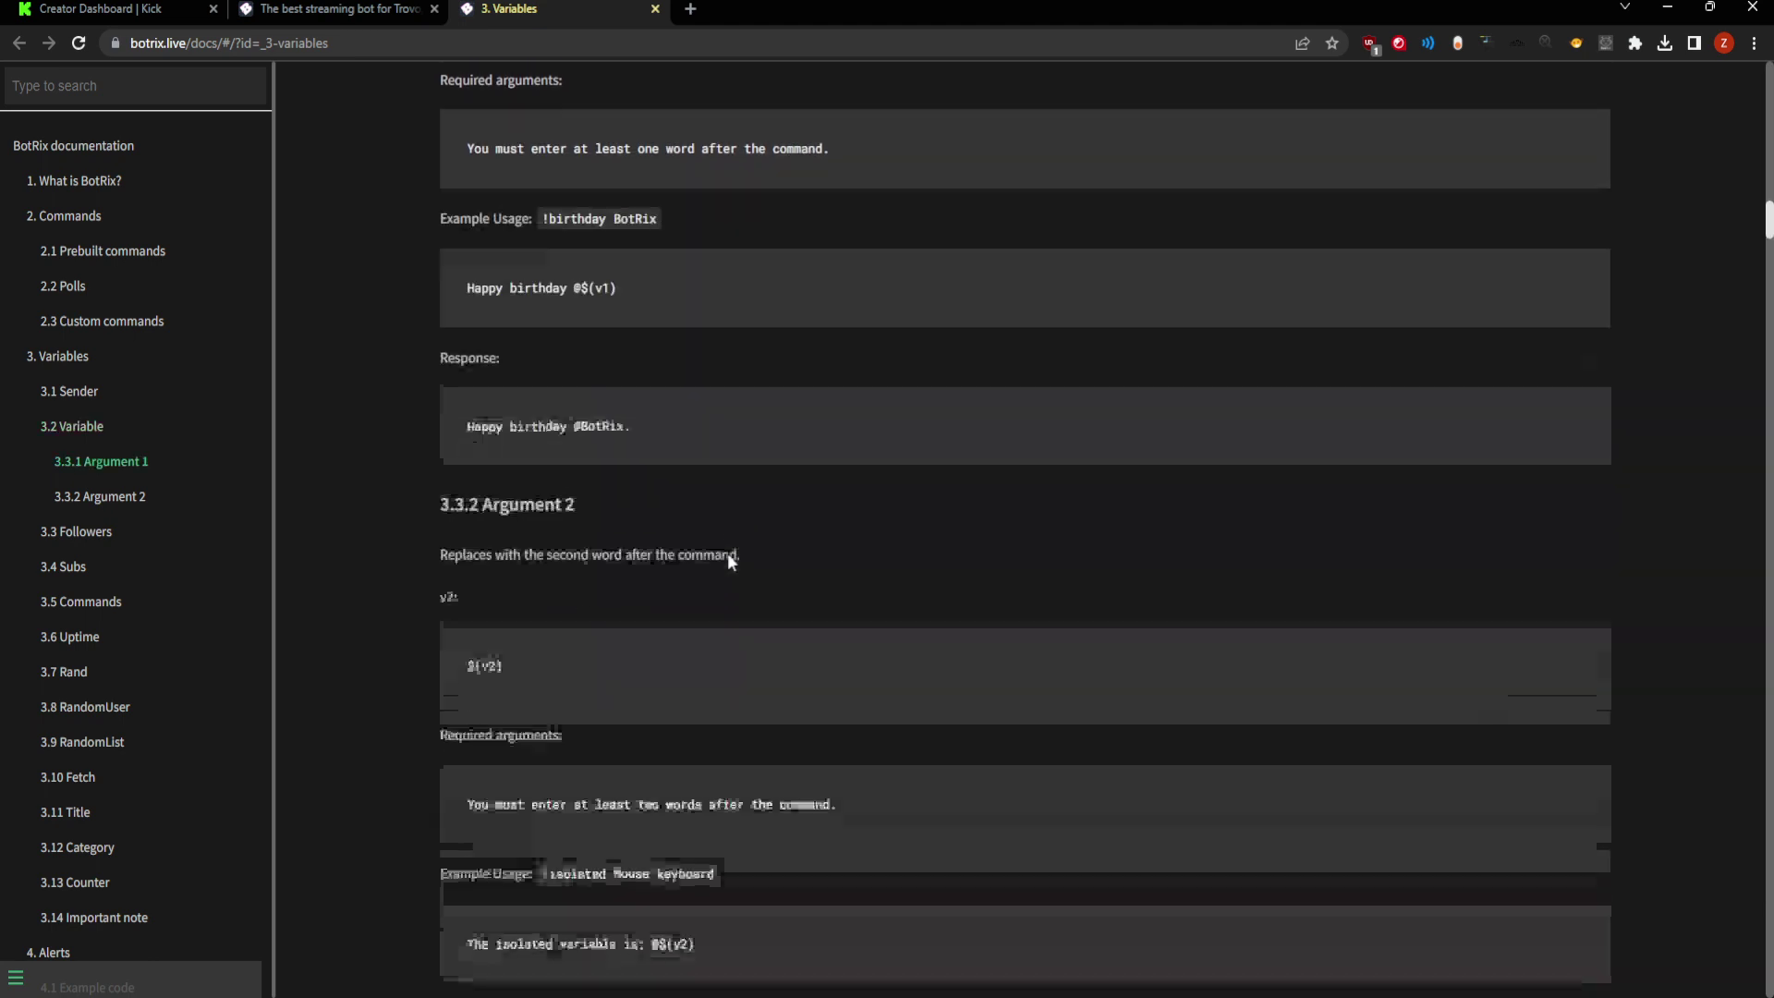
scroll(729, 552, "down", 8)
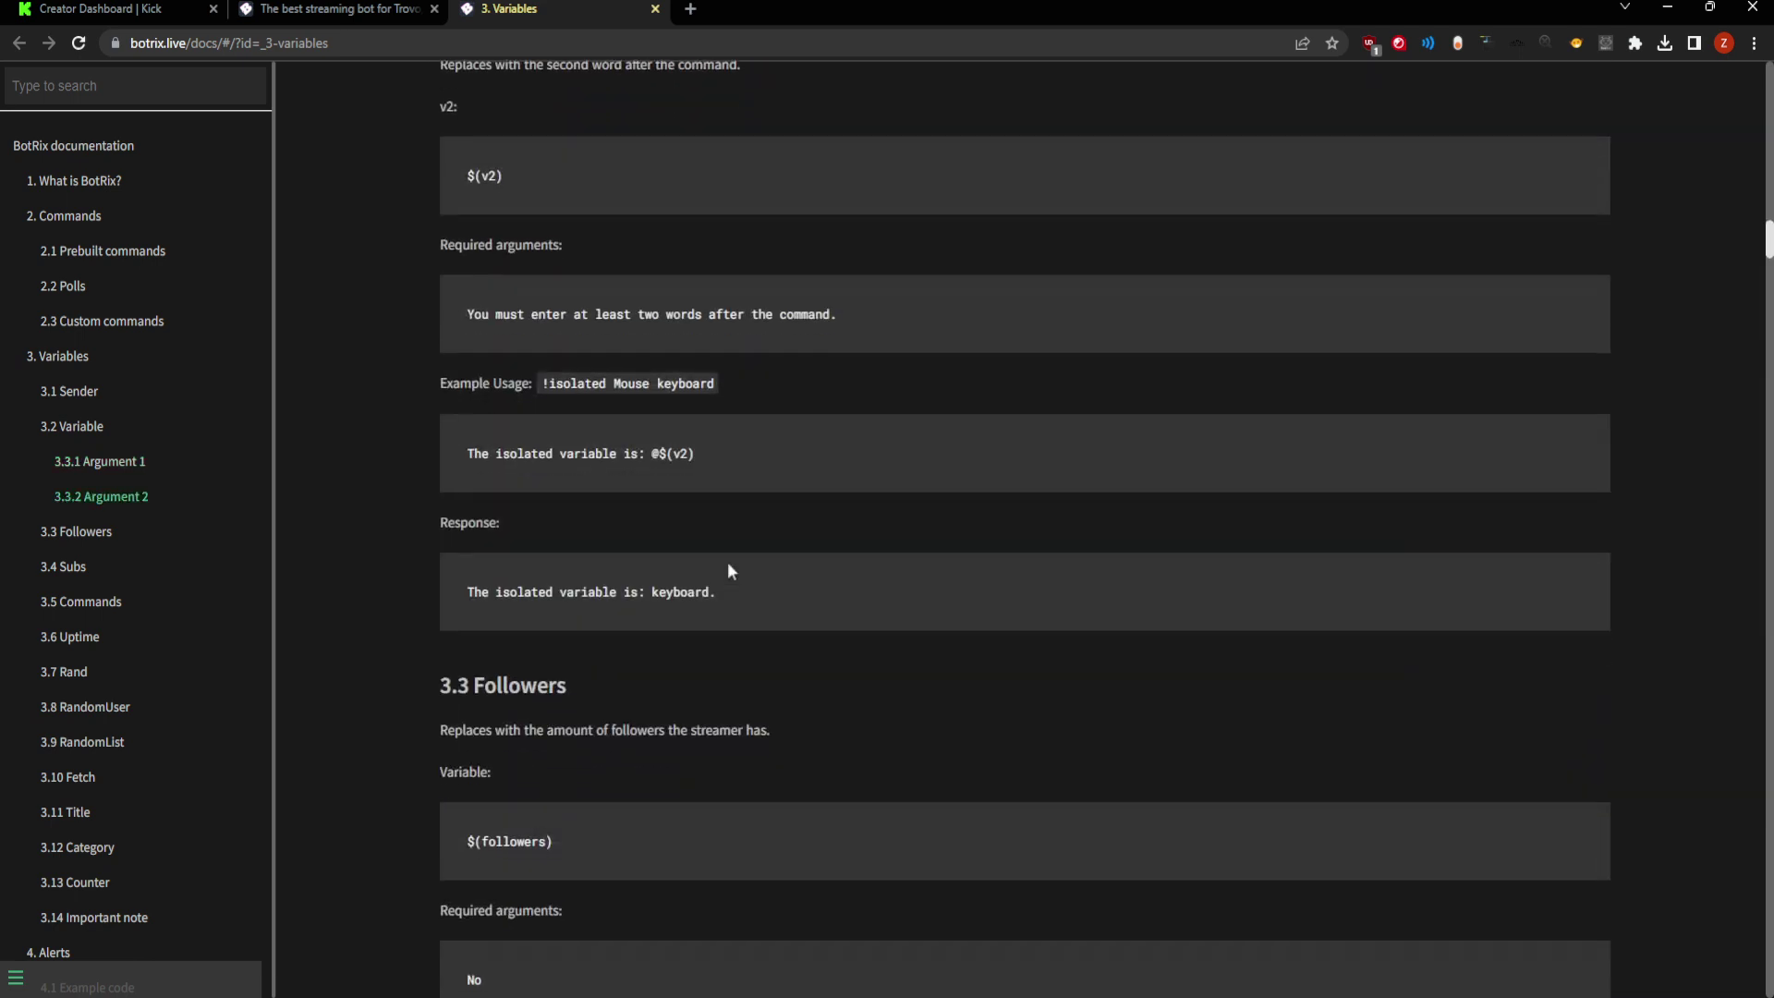
scroll(736, 598, "down", 2)
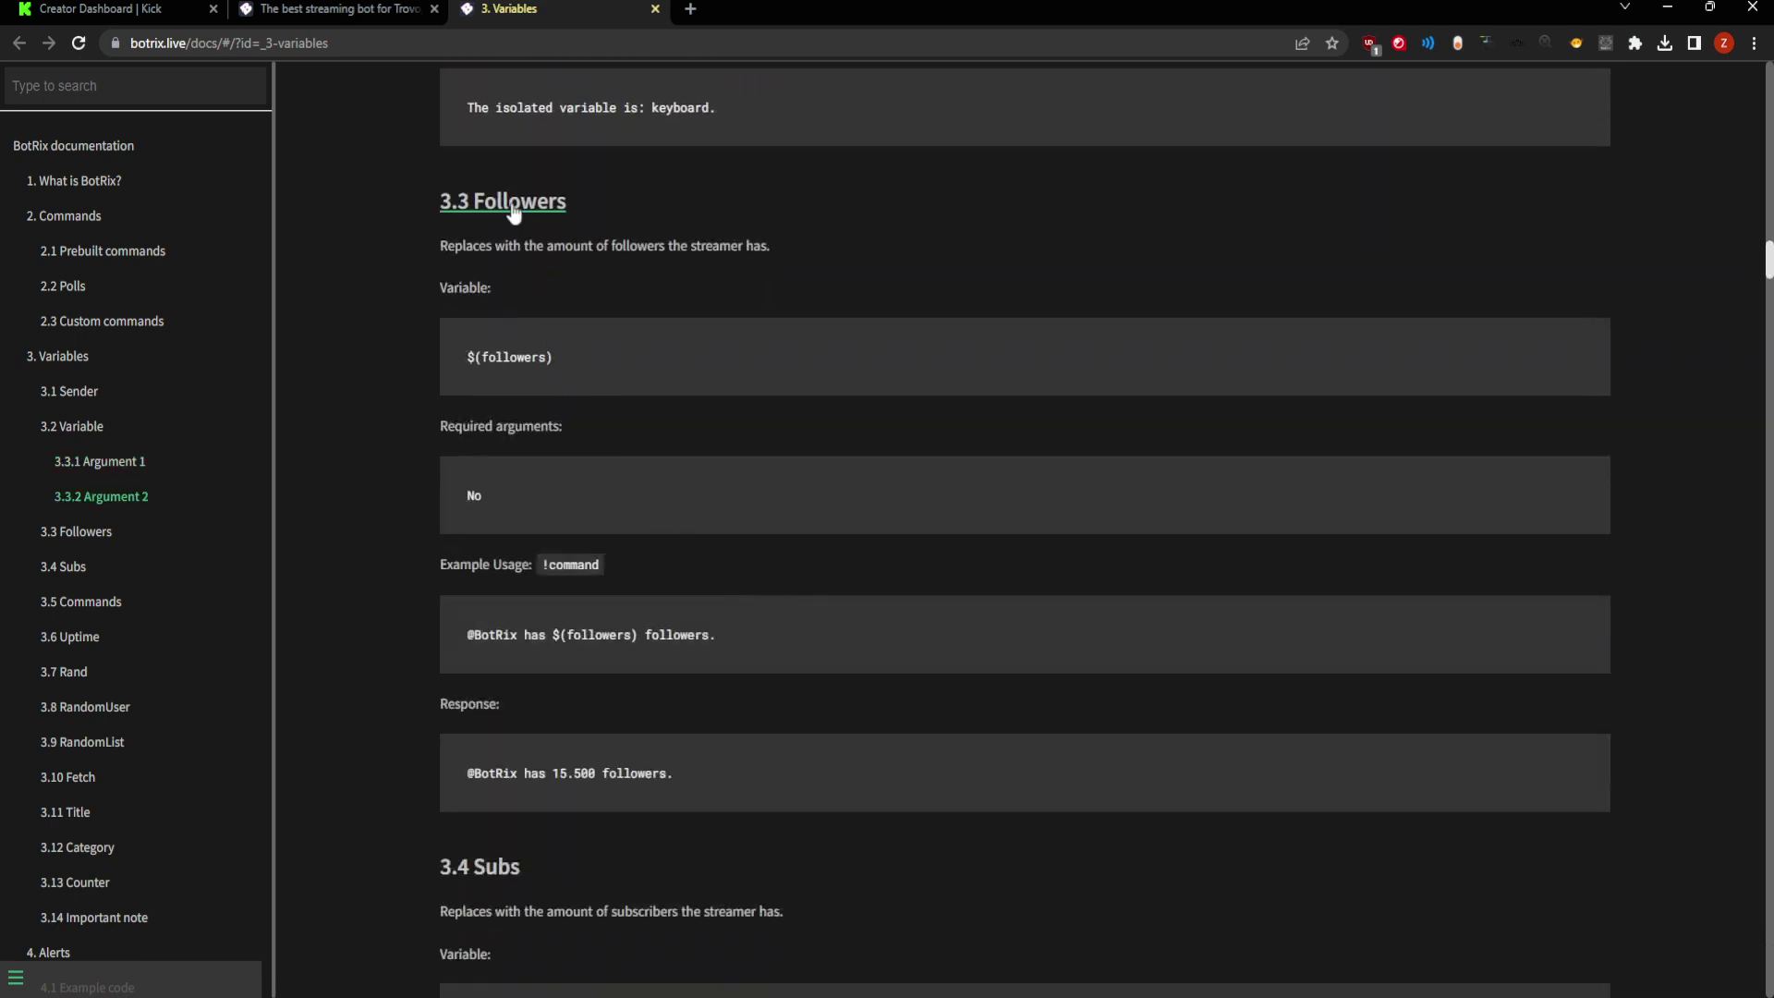
scroll(561, 362, "down", 3)
scroll(567, 374, "down", 1)
scroll(567, 374, "up", 1)
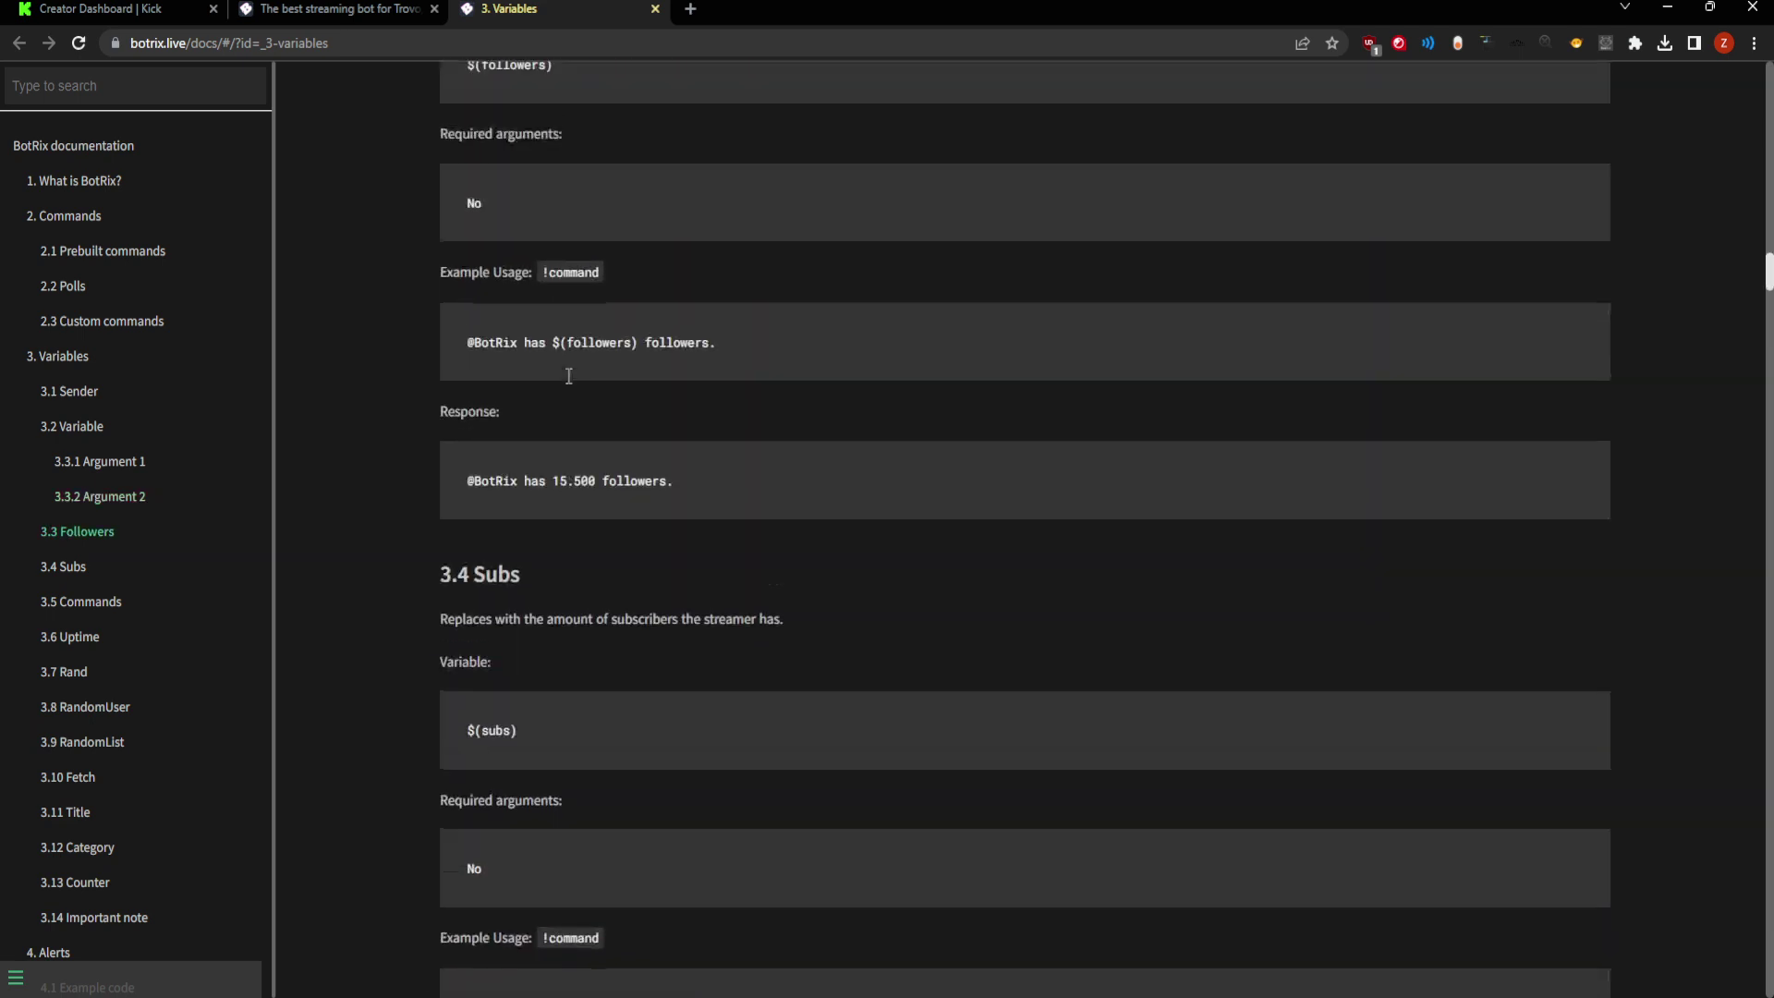
scroll(611, 624, "down", 8)
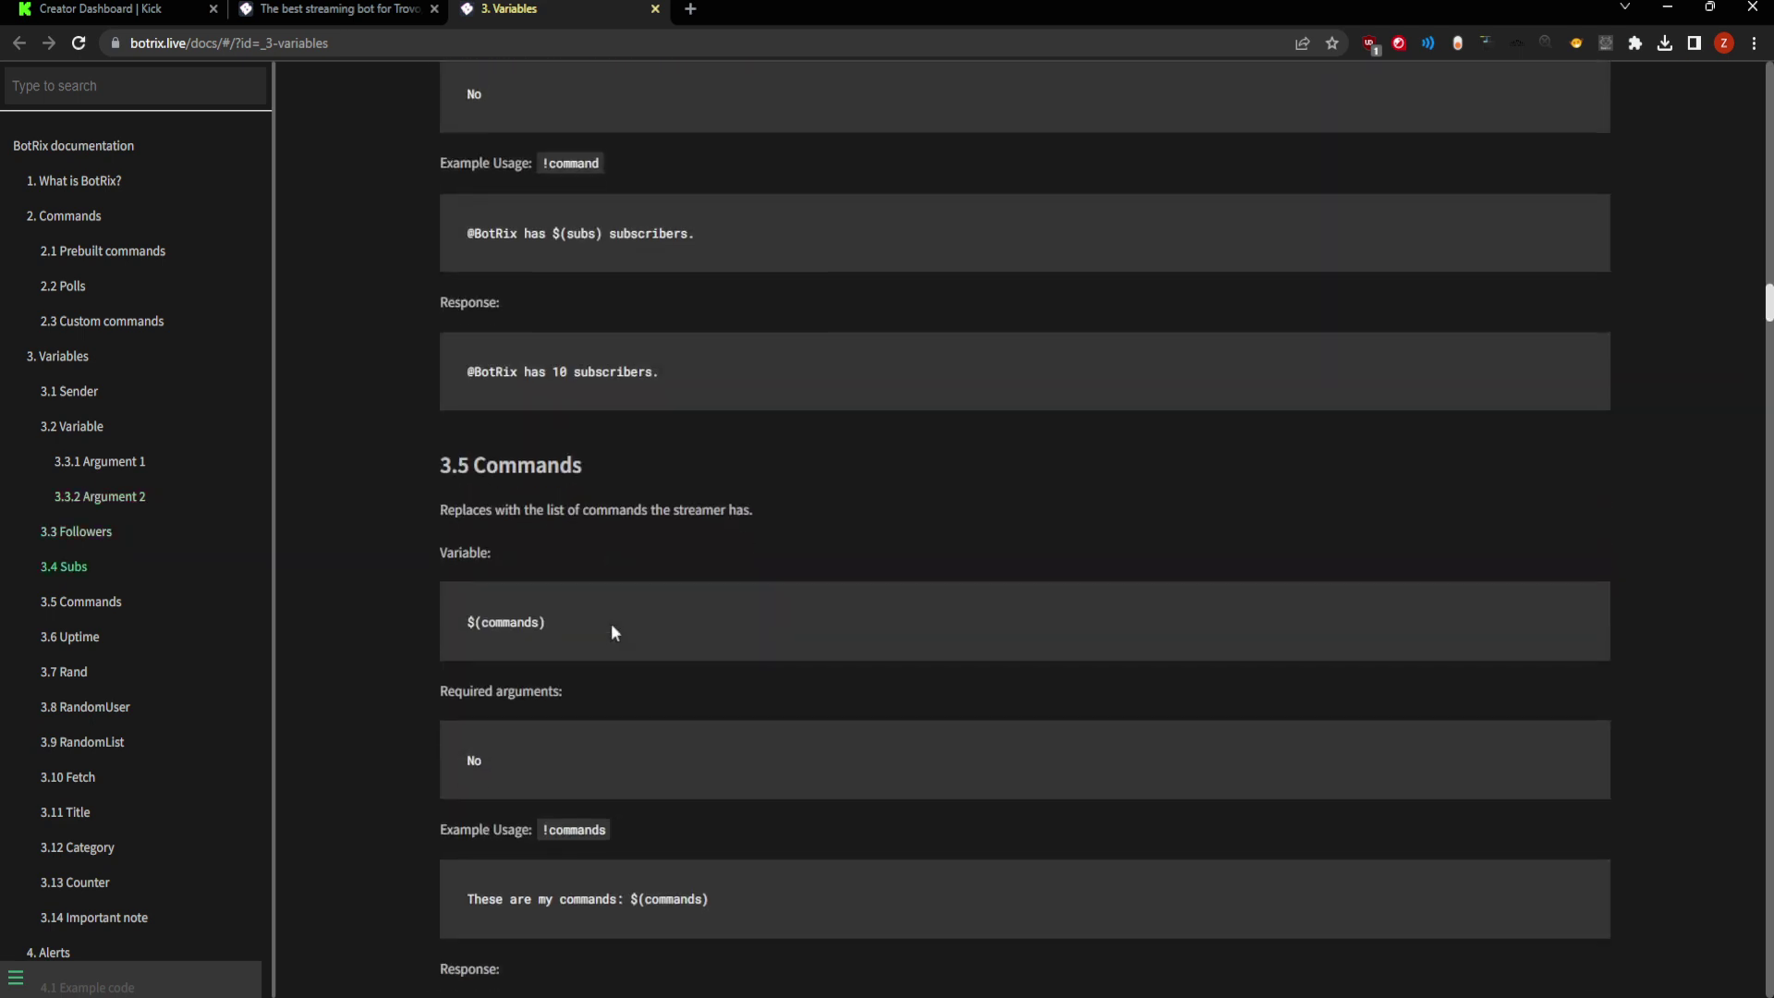
scroll(611, 632, "down", 1)
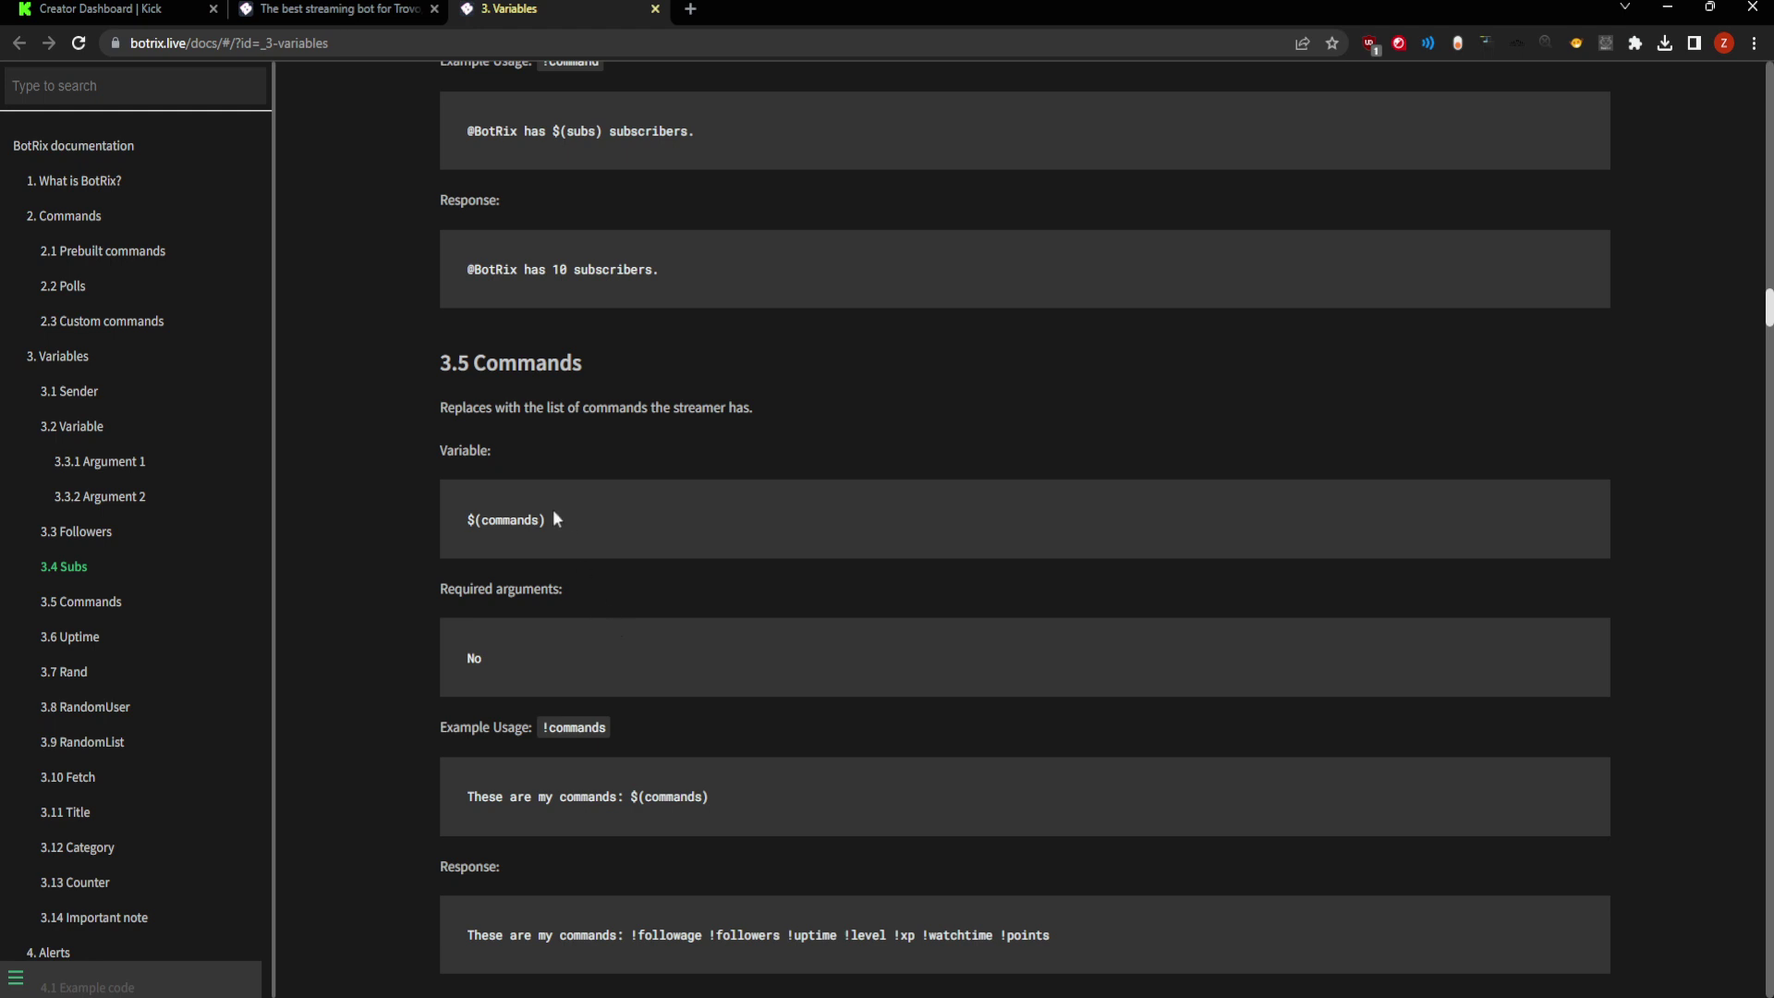
scroll(556, 509, "down", 5)
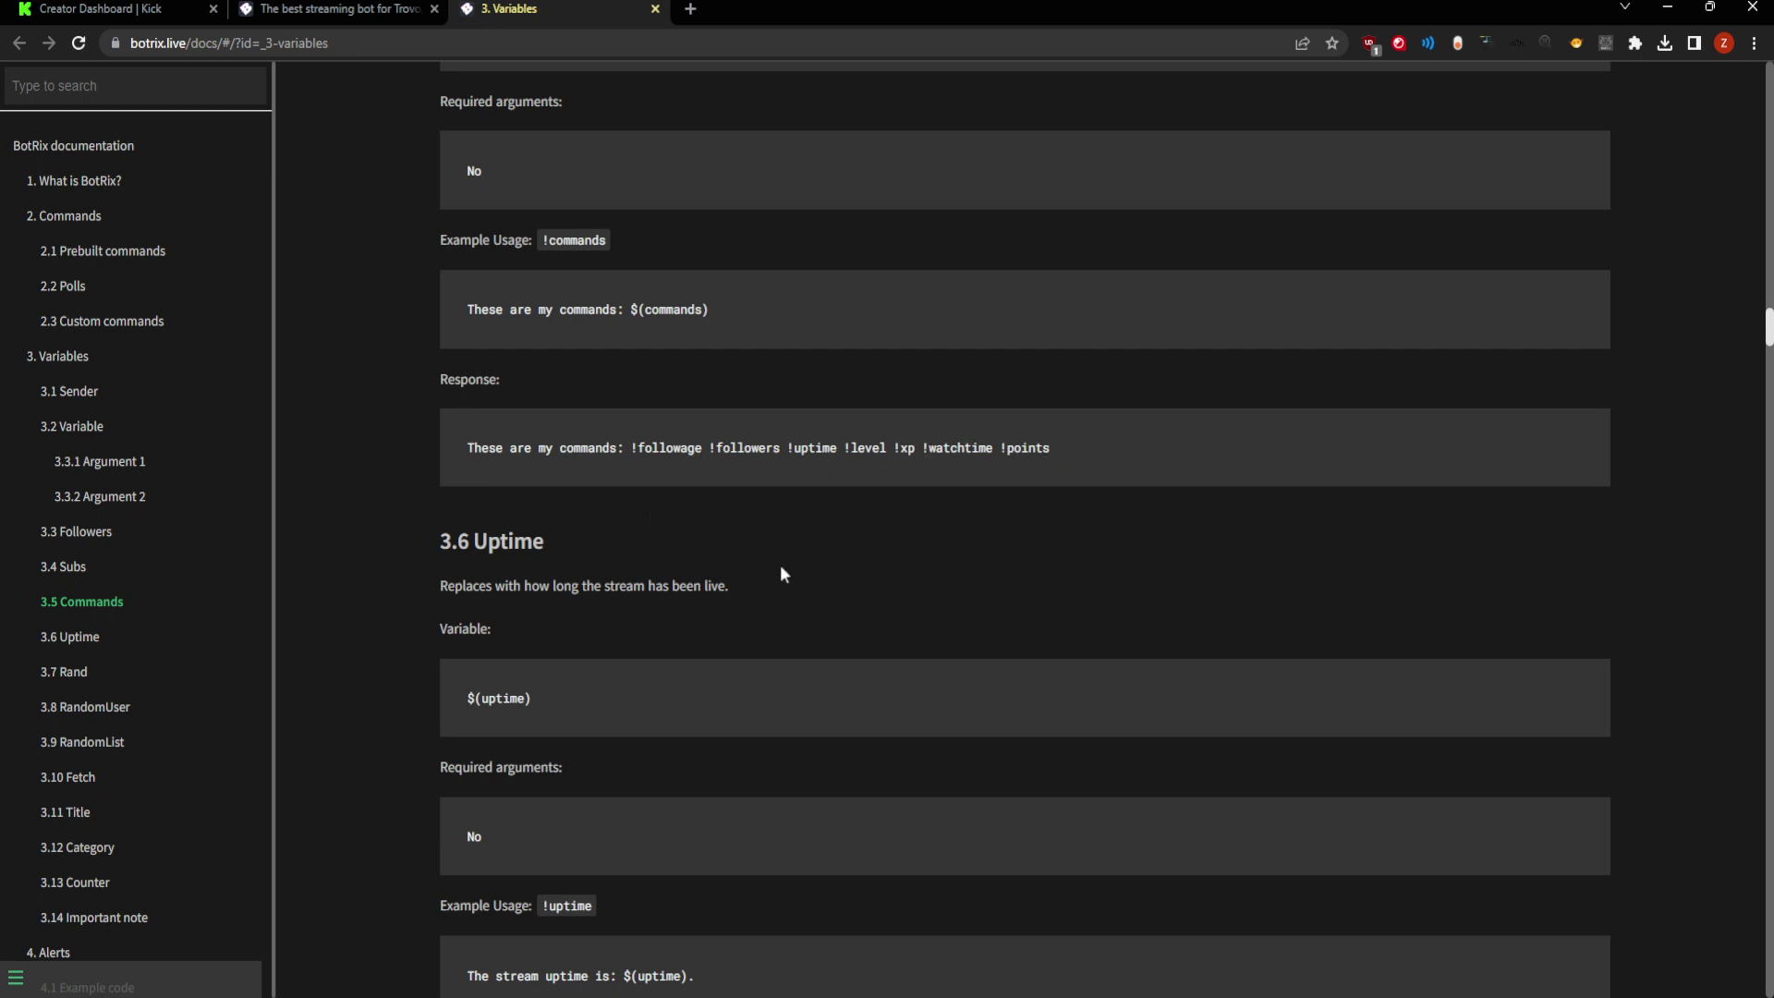
scroll(784, 582, "down", 4)
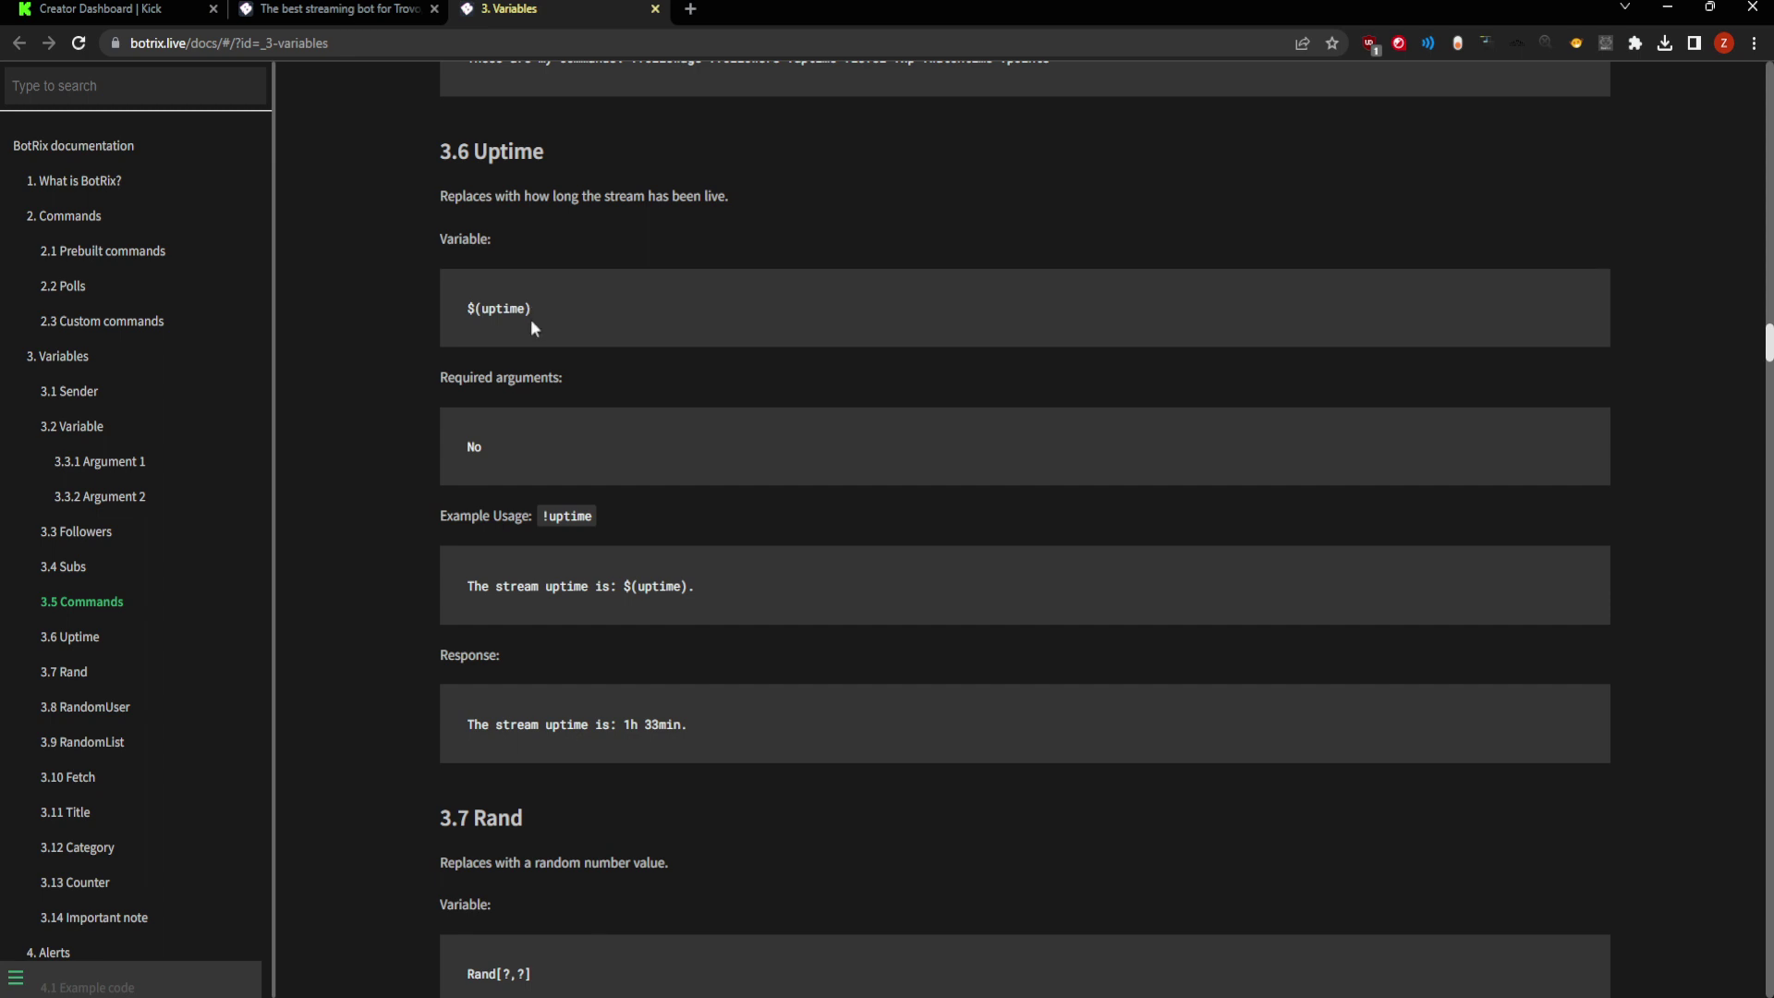
scroll(711, 489, "down", 6)
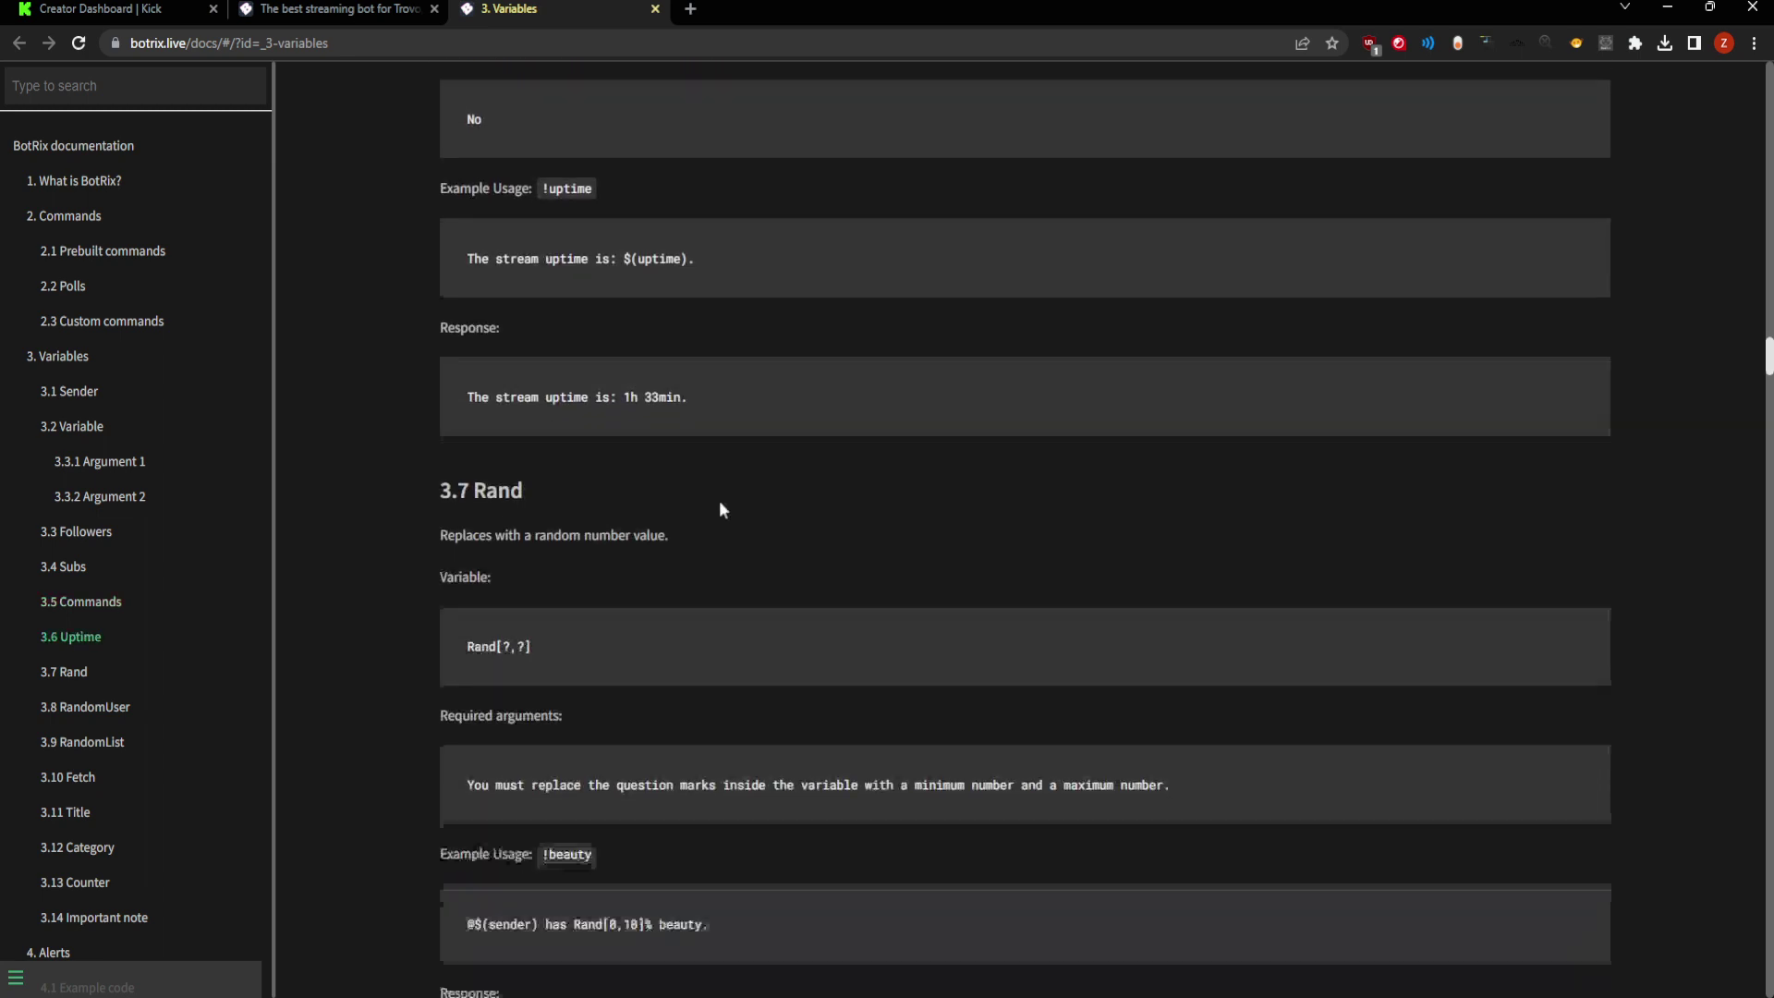
scroll(720, 504, "down", 1)
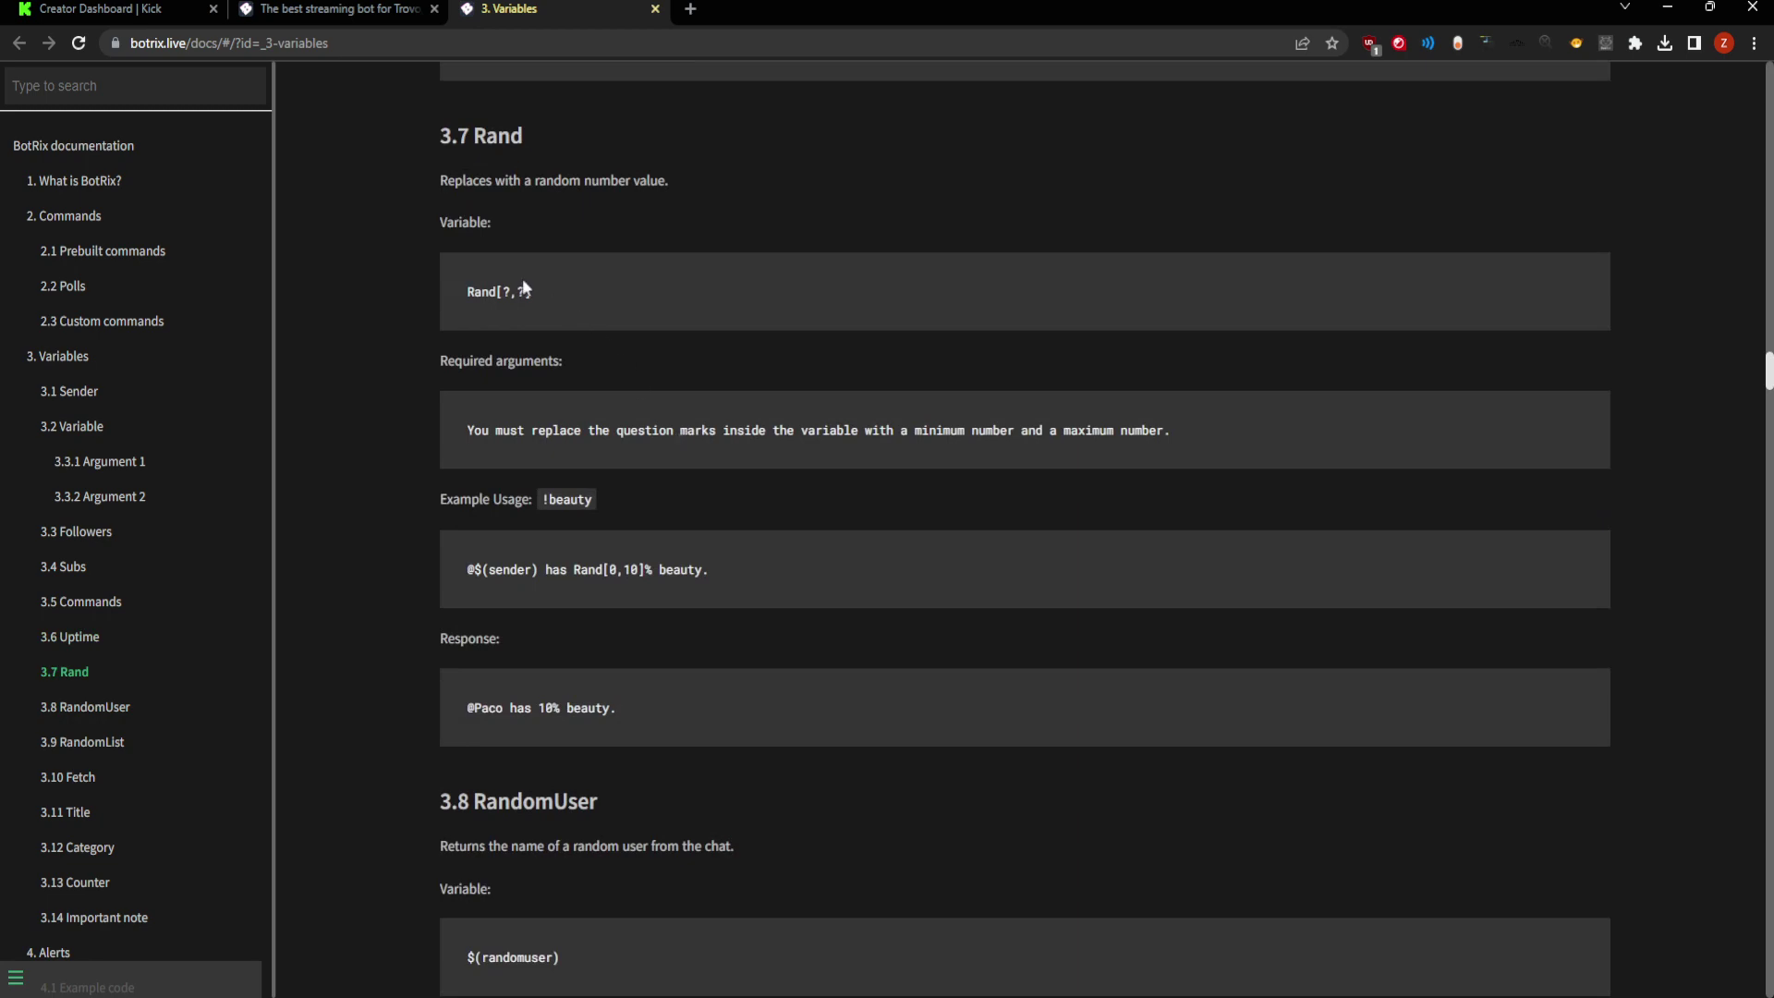
scroll(523, 279, "down", 5)
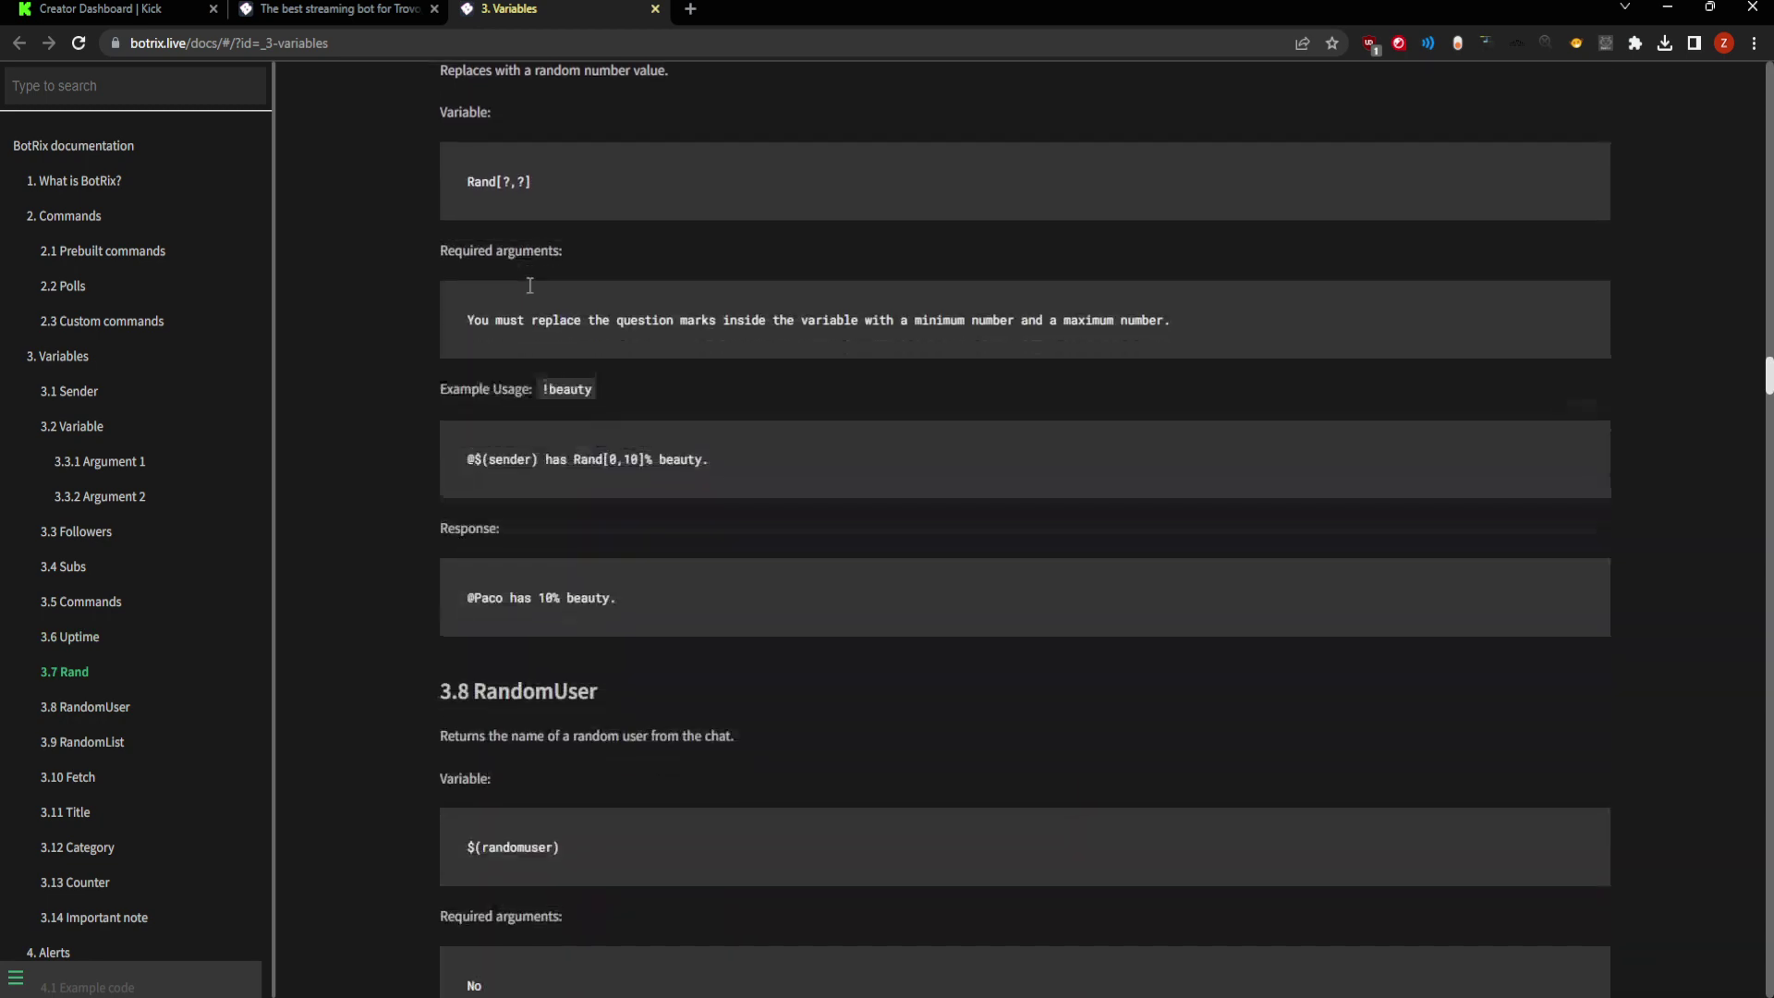
scroll(587, 511, "down", 7)
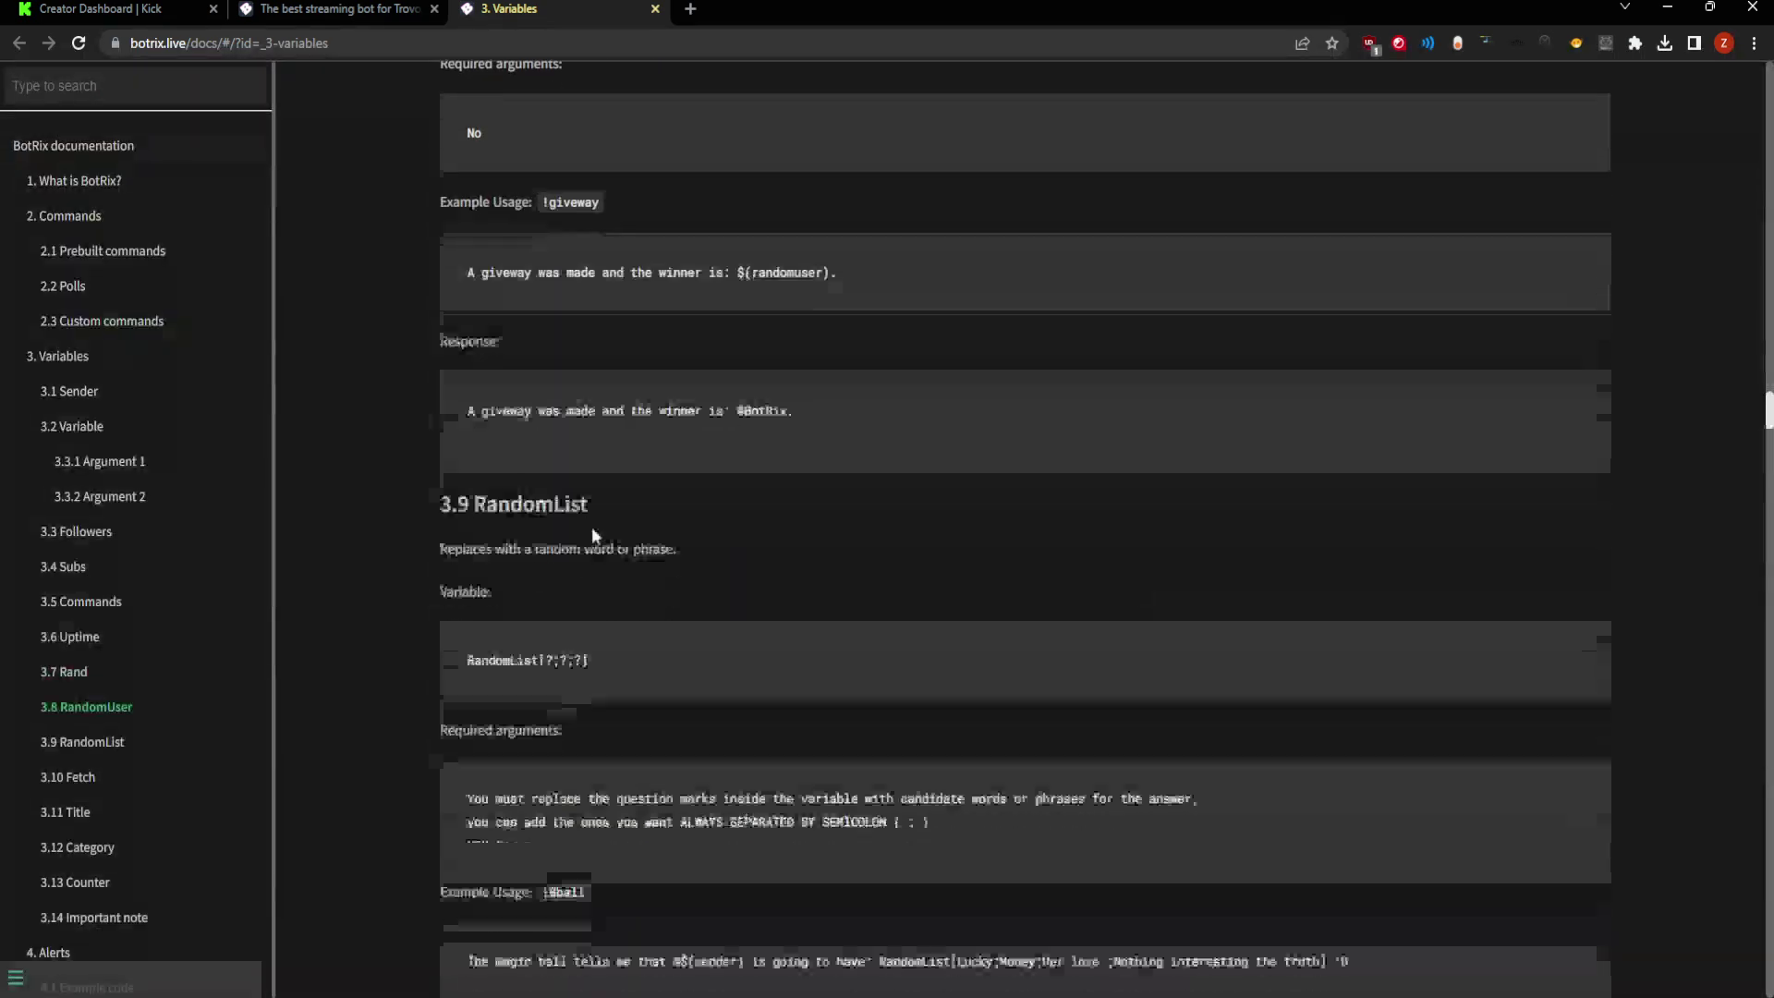
scroll(594, 536, "down", 1)
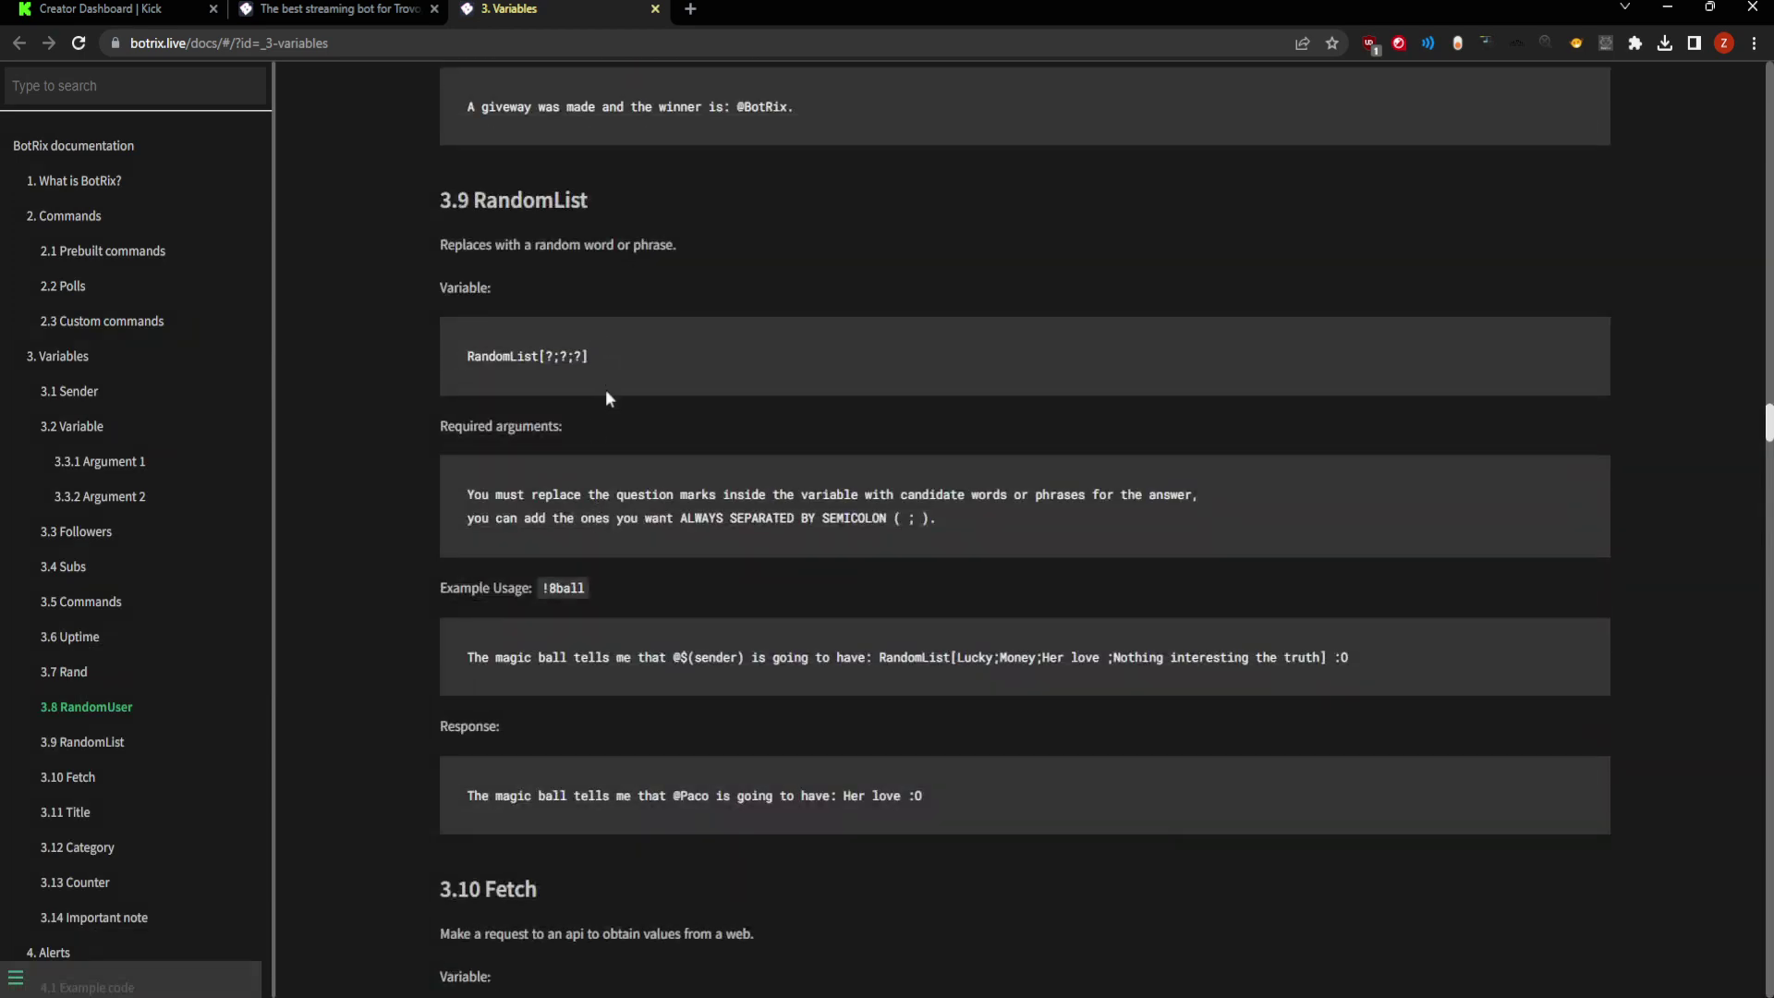
Continue reading through 3.10 Fetch, 3.11 Title, 3.12 Category and 3.13 Counter to 3.14 Important note.
scroll(608, 398, "down", 7)
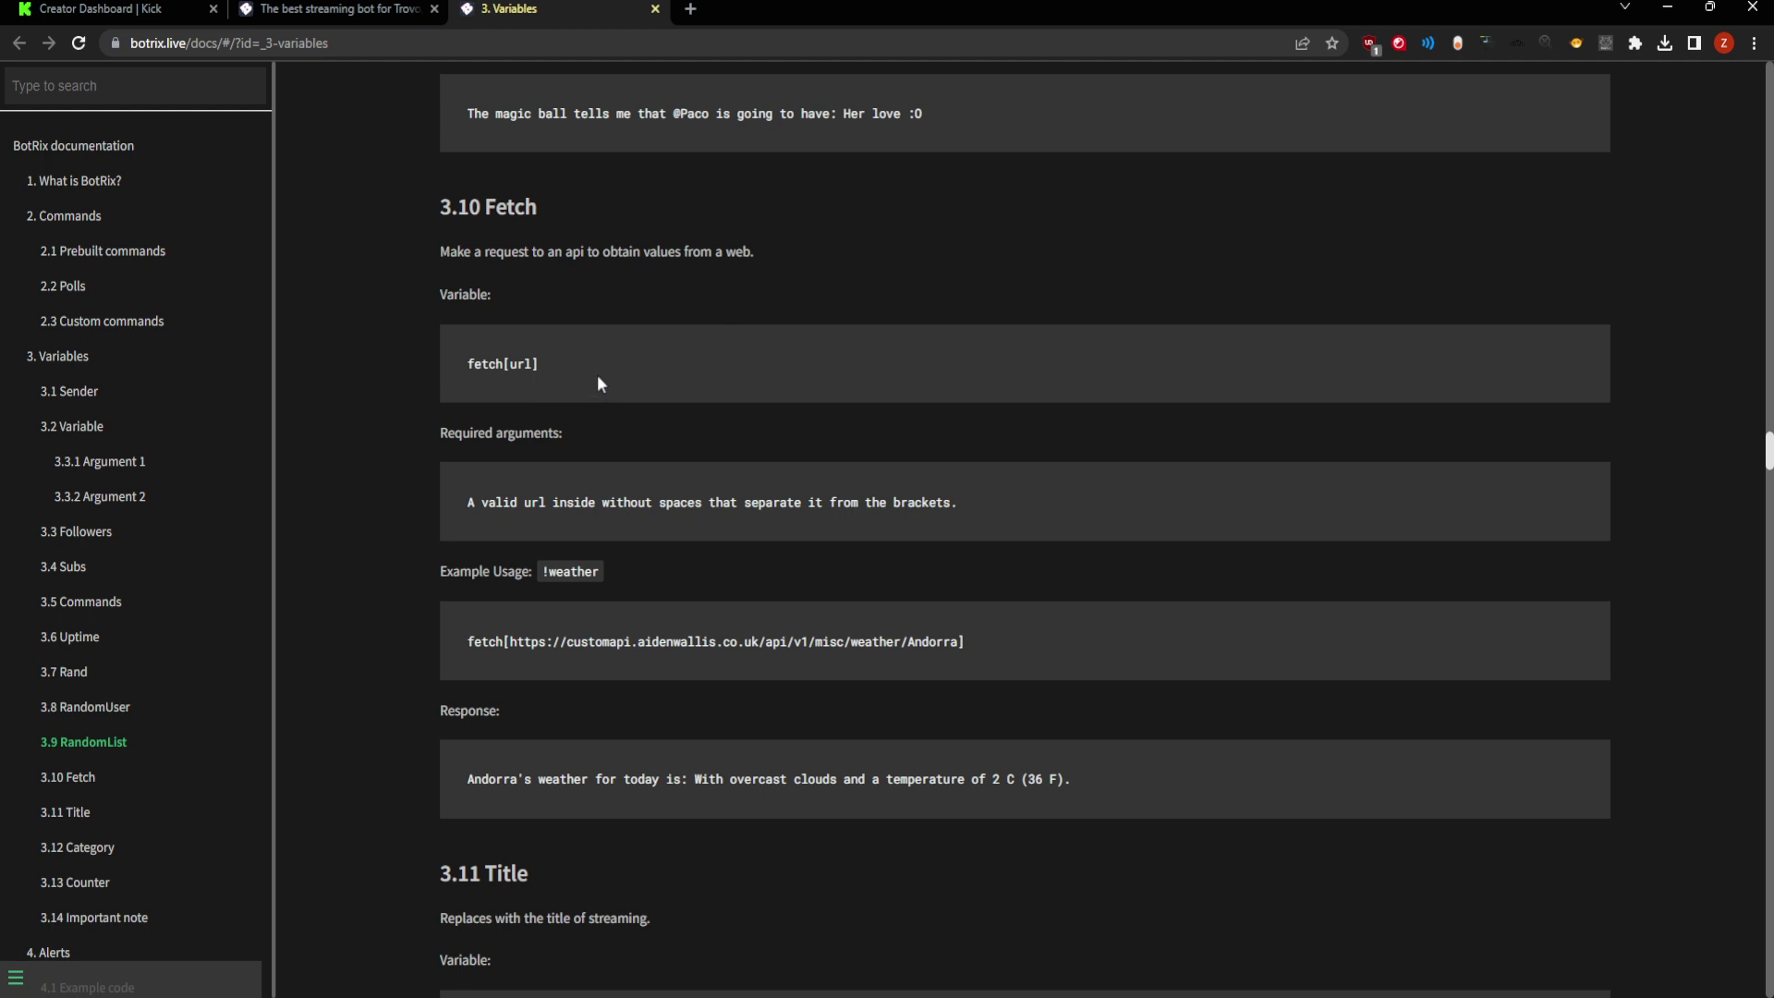
scroll(599, 380, "down", 2)
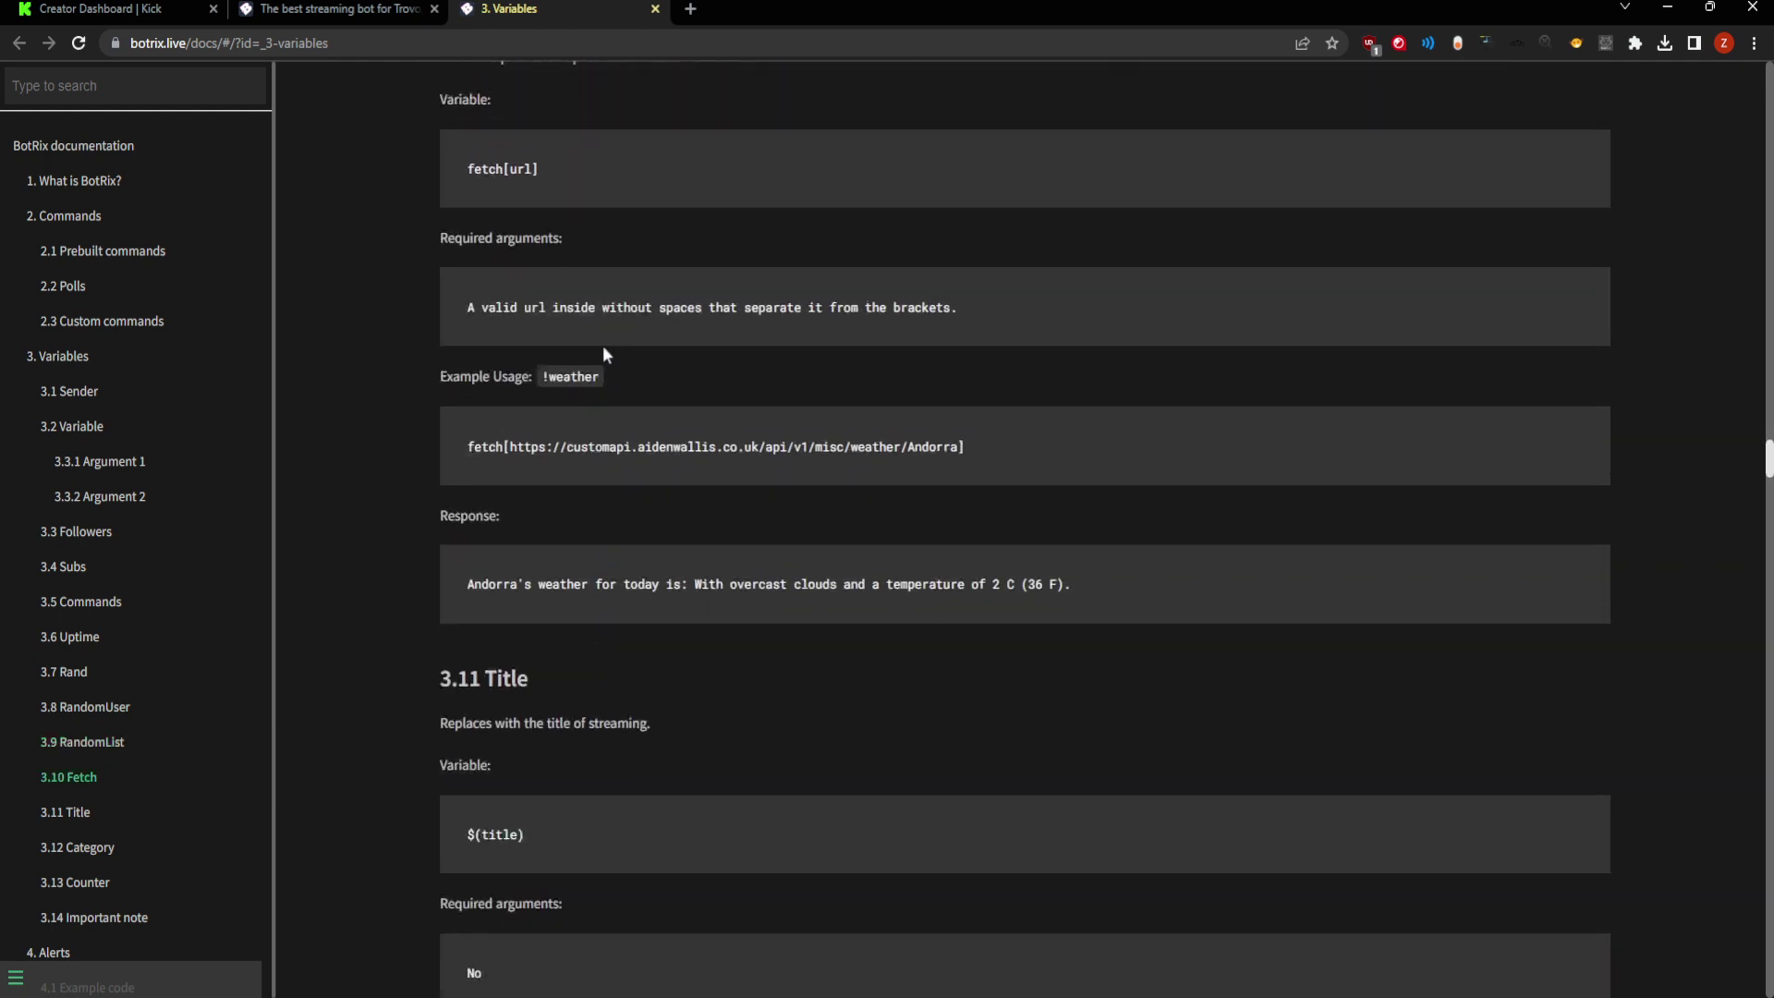
scroll(607, 332, "up", 1)
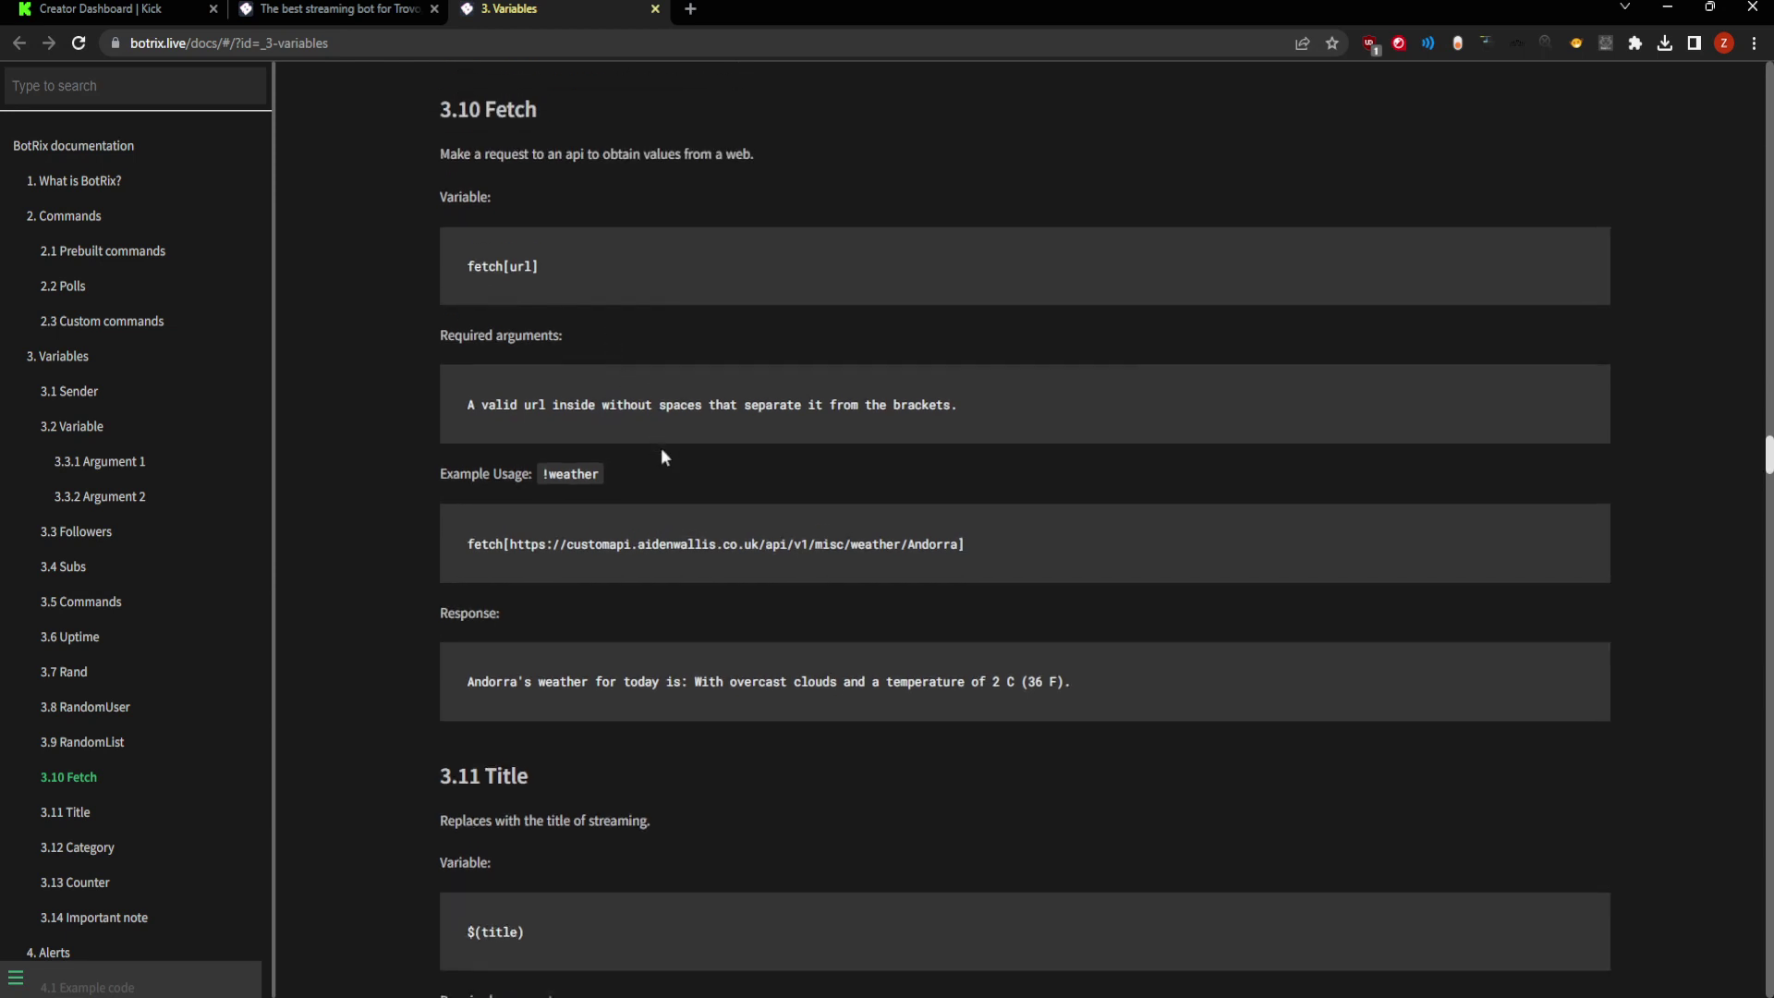
scroll(662, 455, "down", 5)
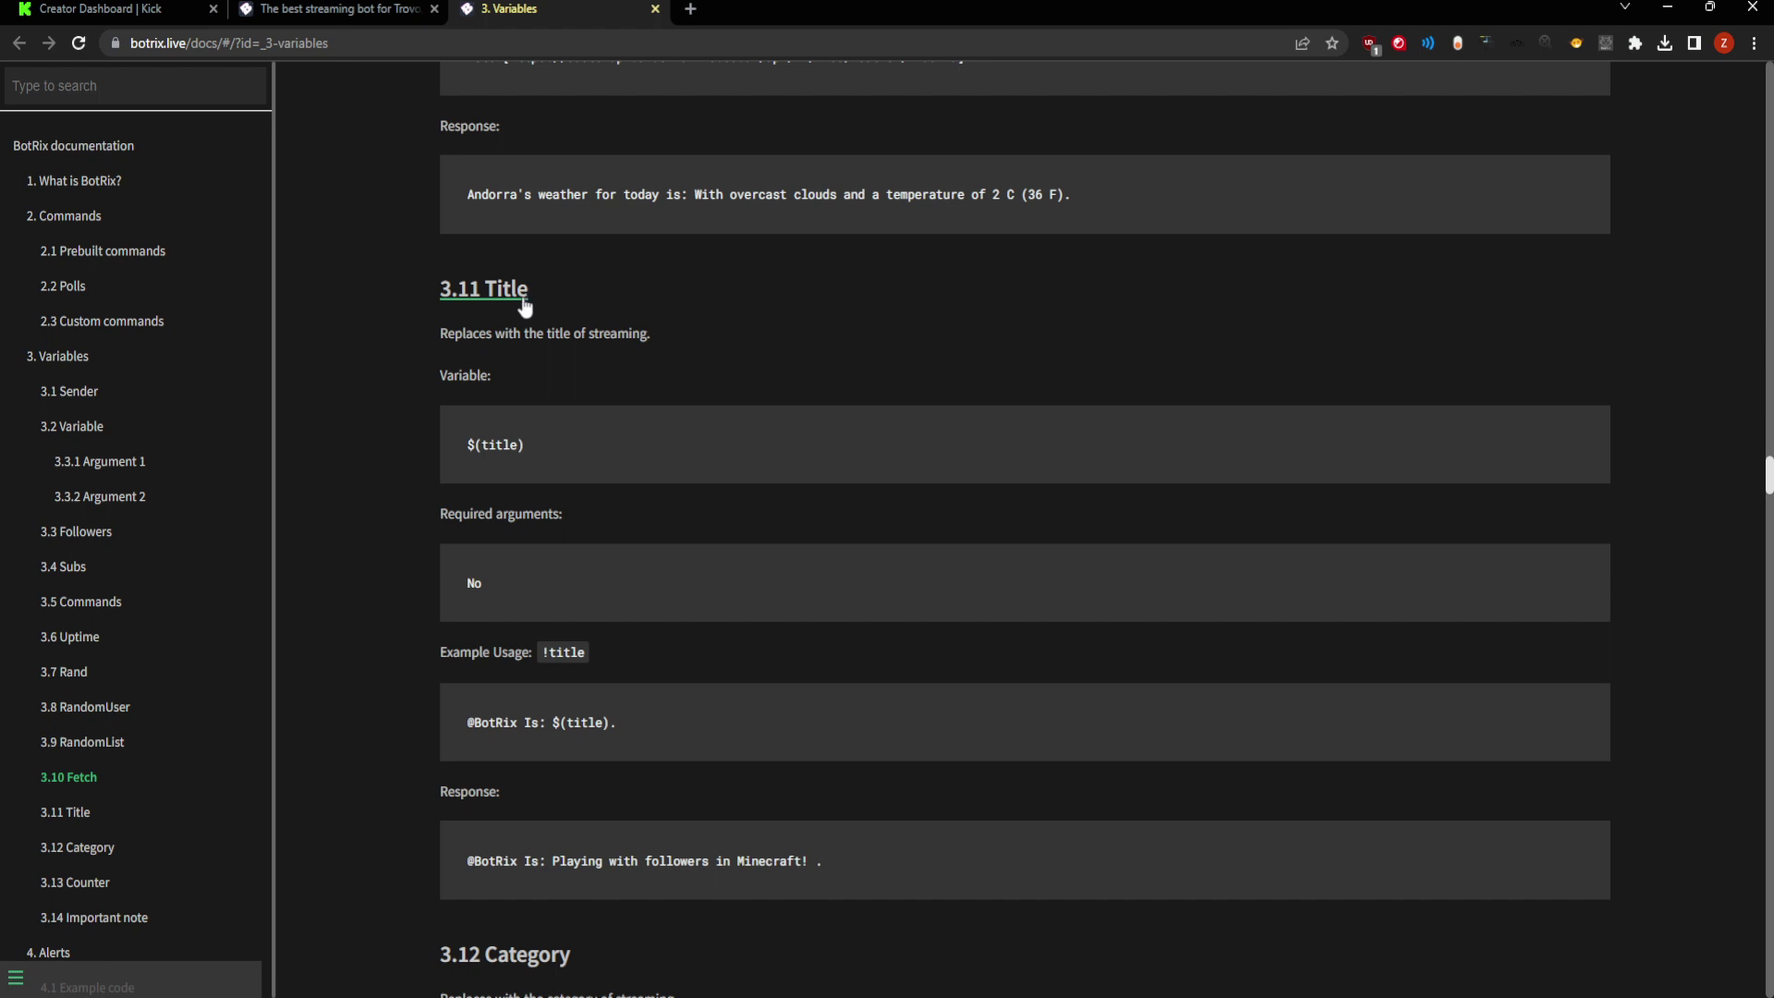
scroll(567, 422, "down", 7)
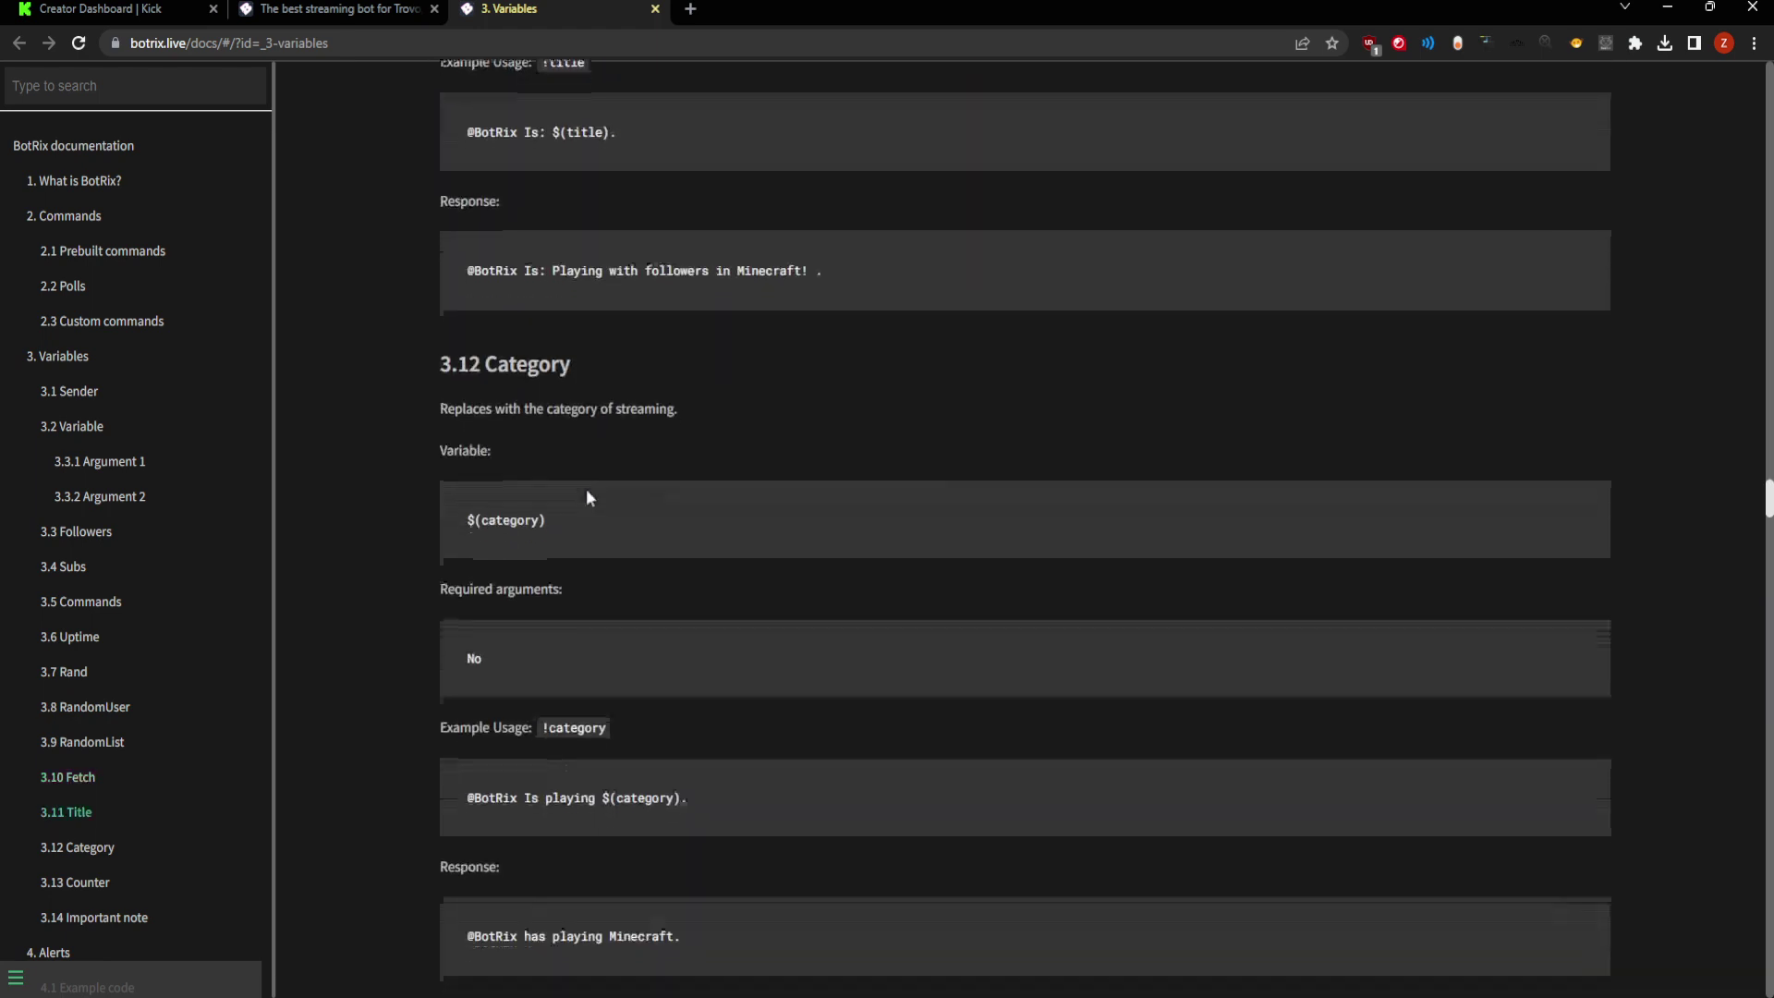
scroll(549, 430, "down", 1)
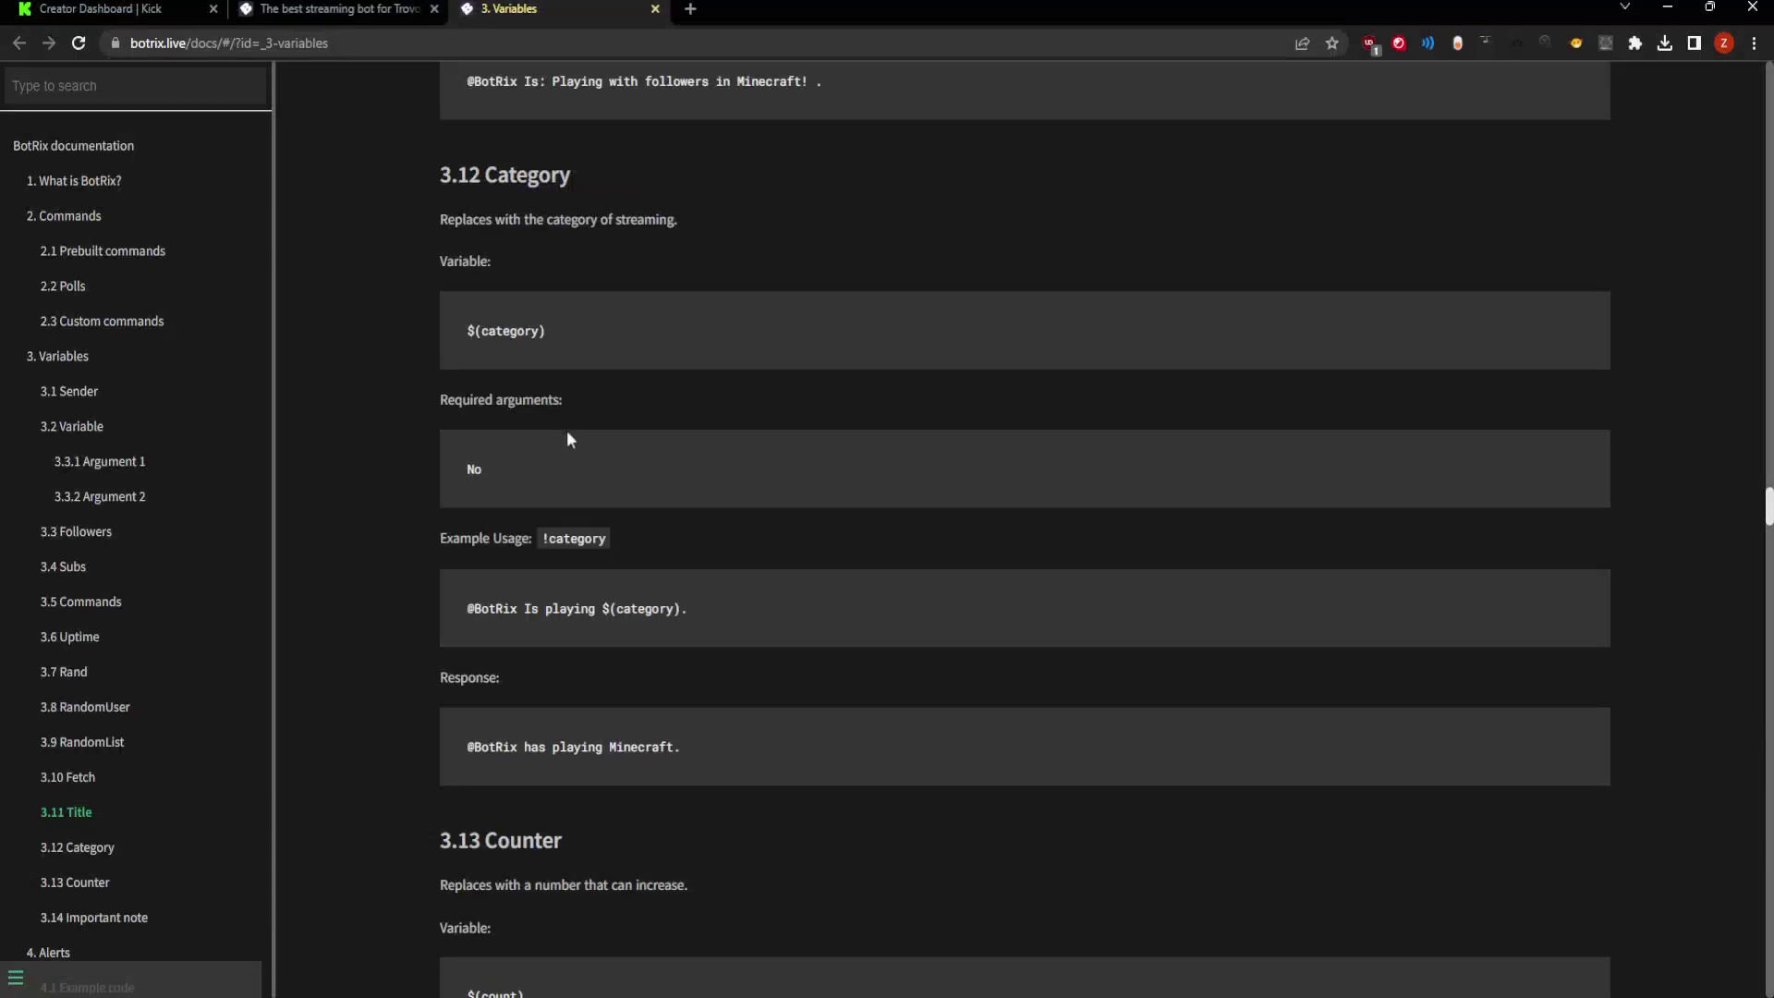
scroll(669, 446, "down", 5)
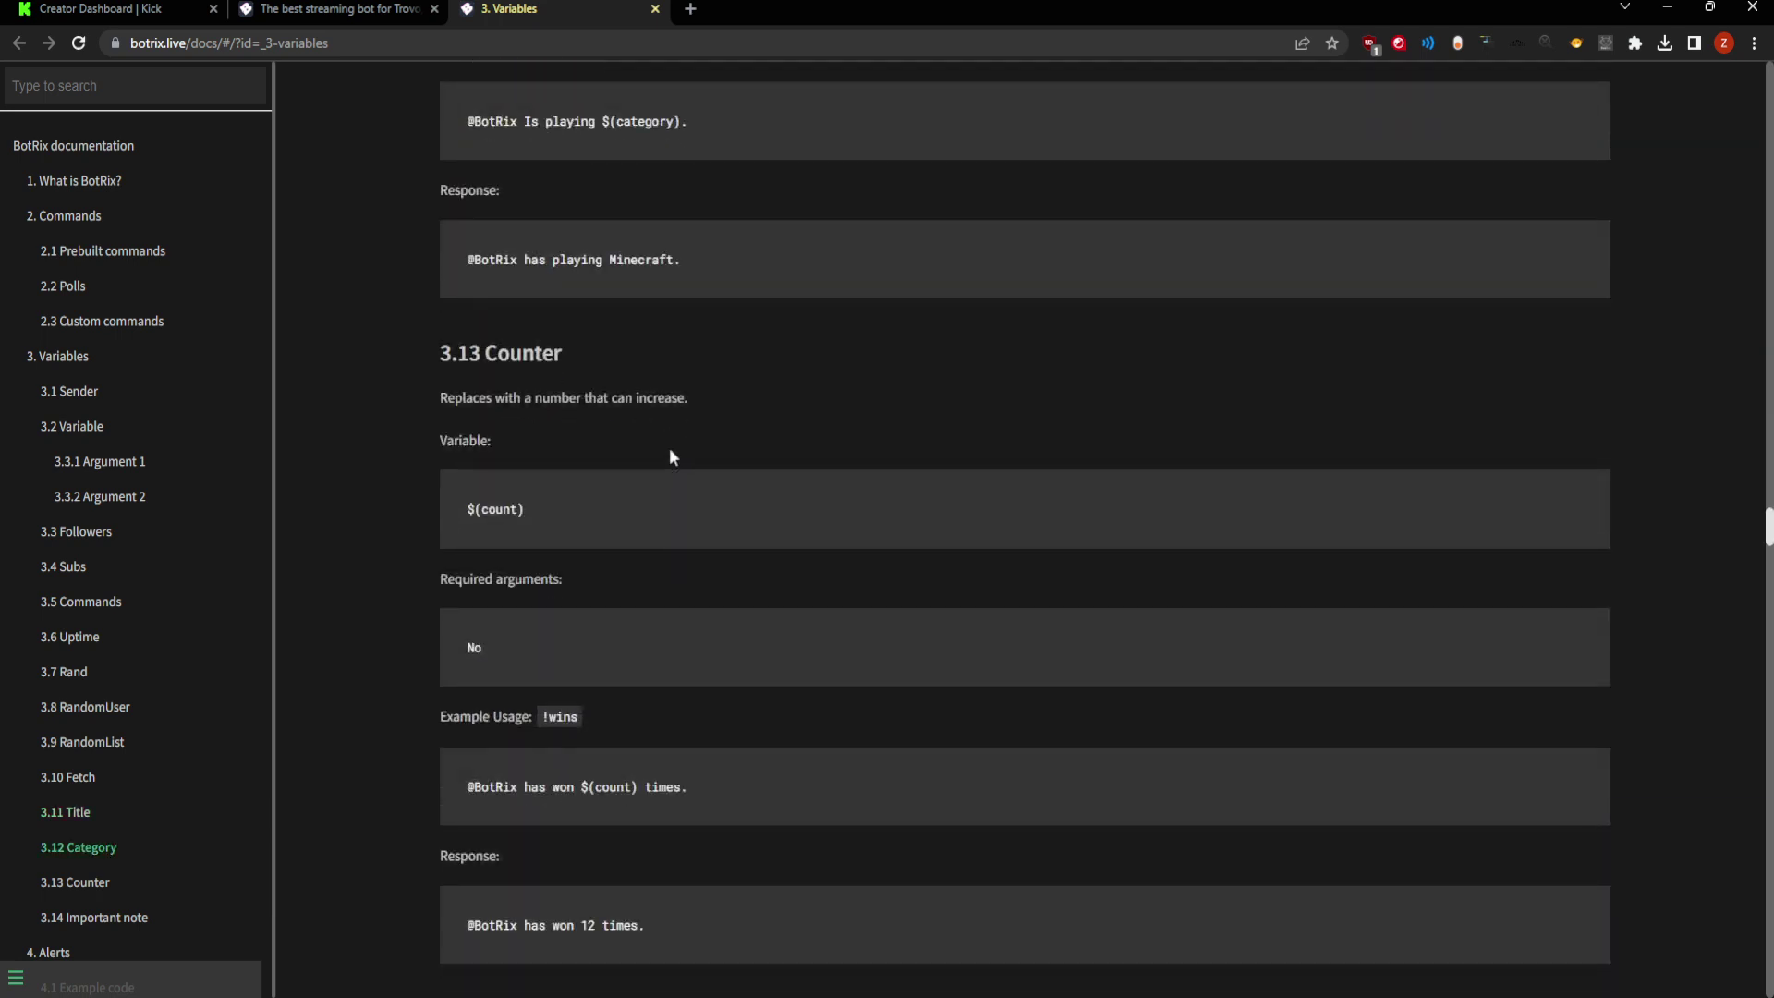
scroll(670, 449, "down", 2)
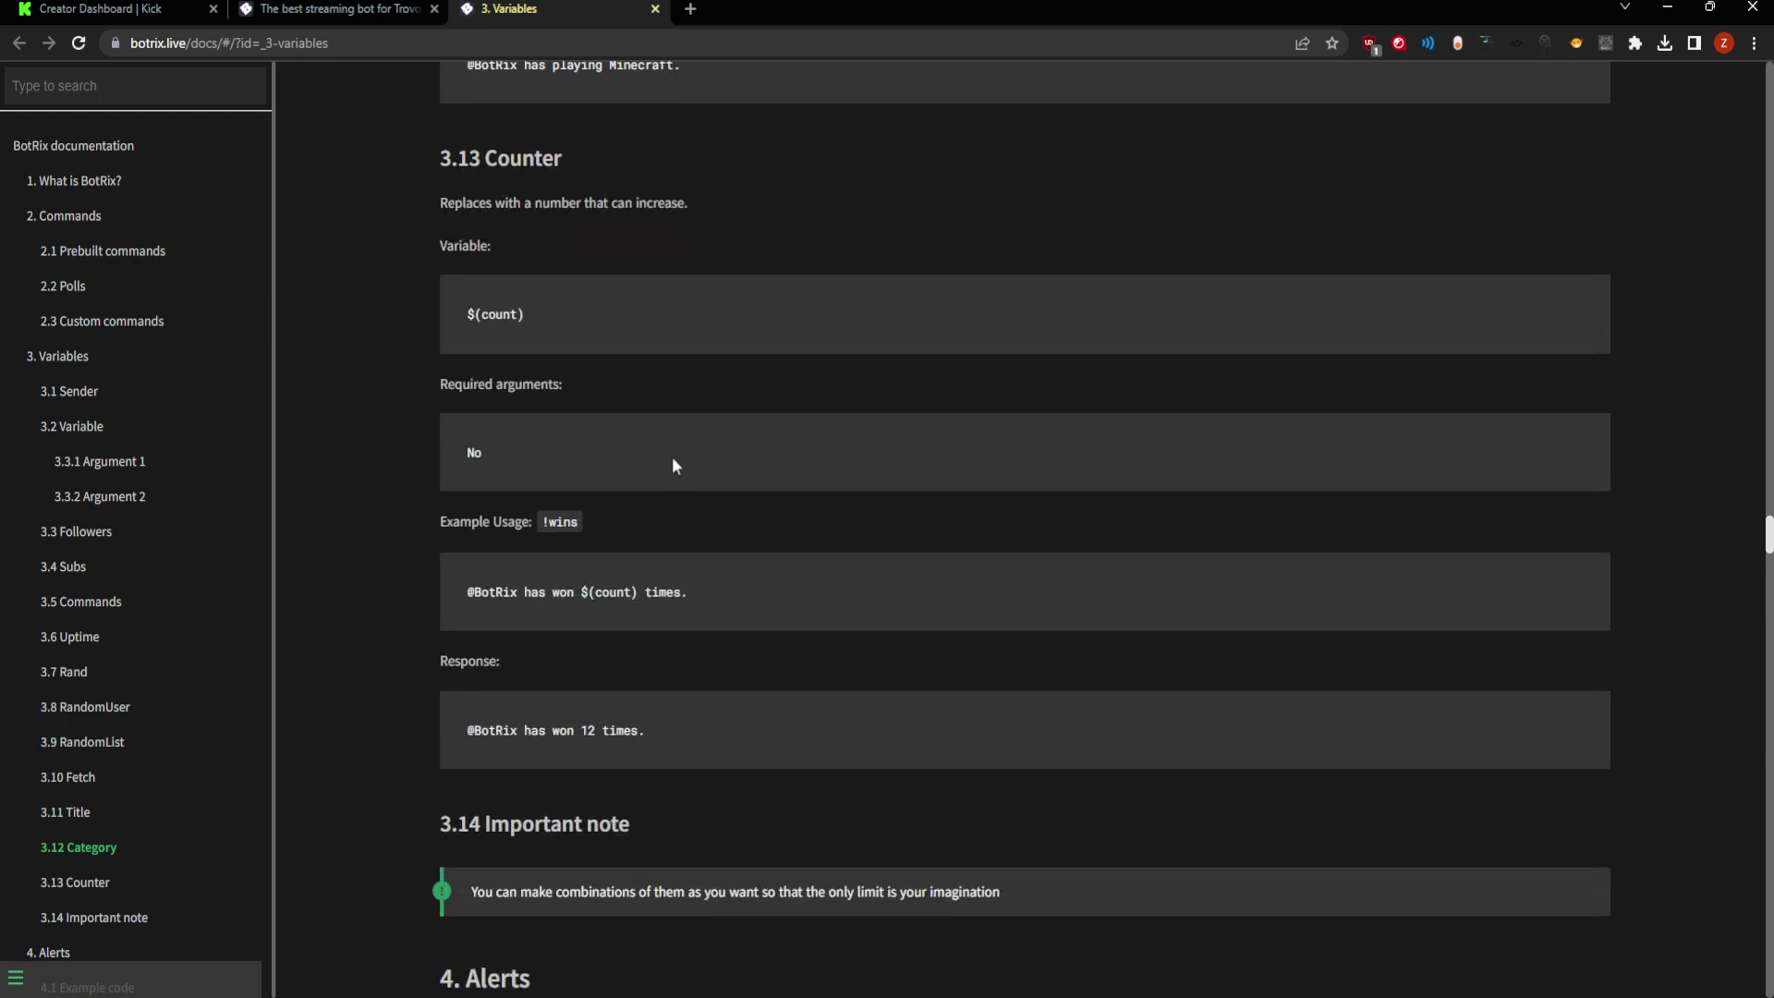
scroll(672, 456, "down", 2)
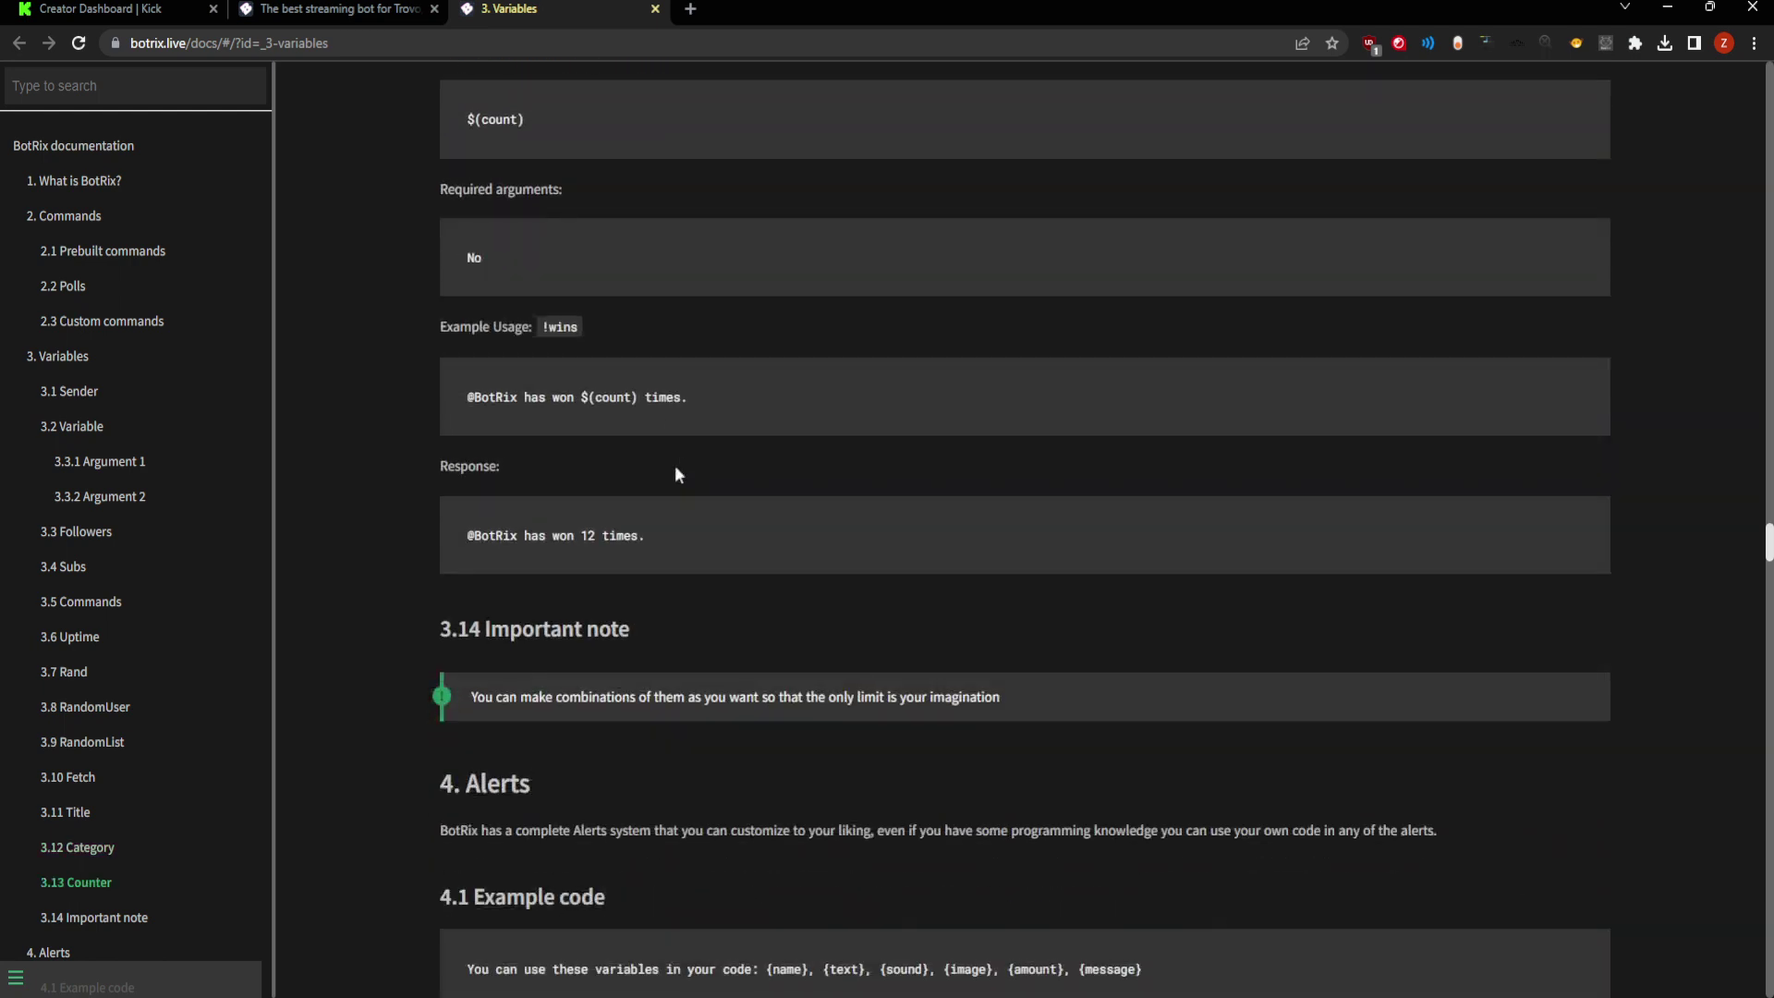
Scroll past 4. Alerts and its 4.1 example HTML to 5. Widgets and 6. Terms and Conditions.
scroll(675, 469, "down", 5)
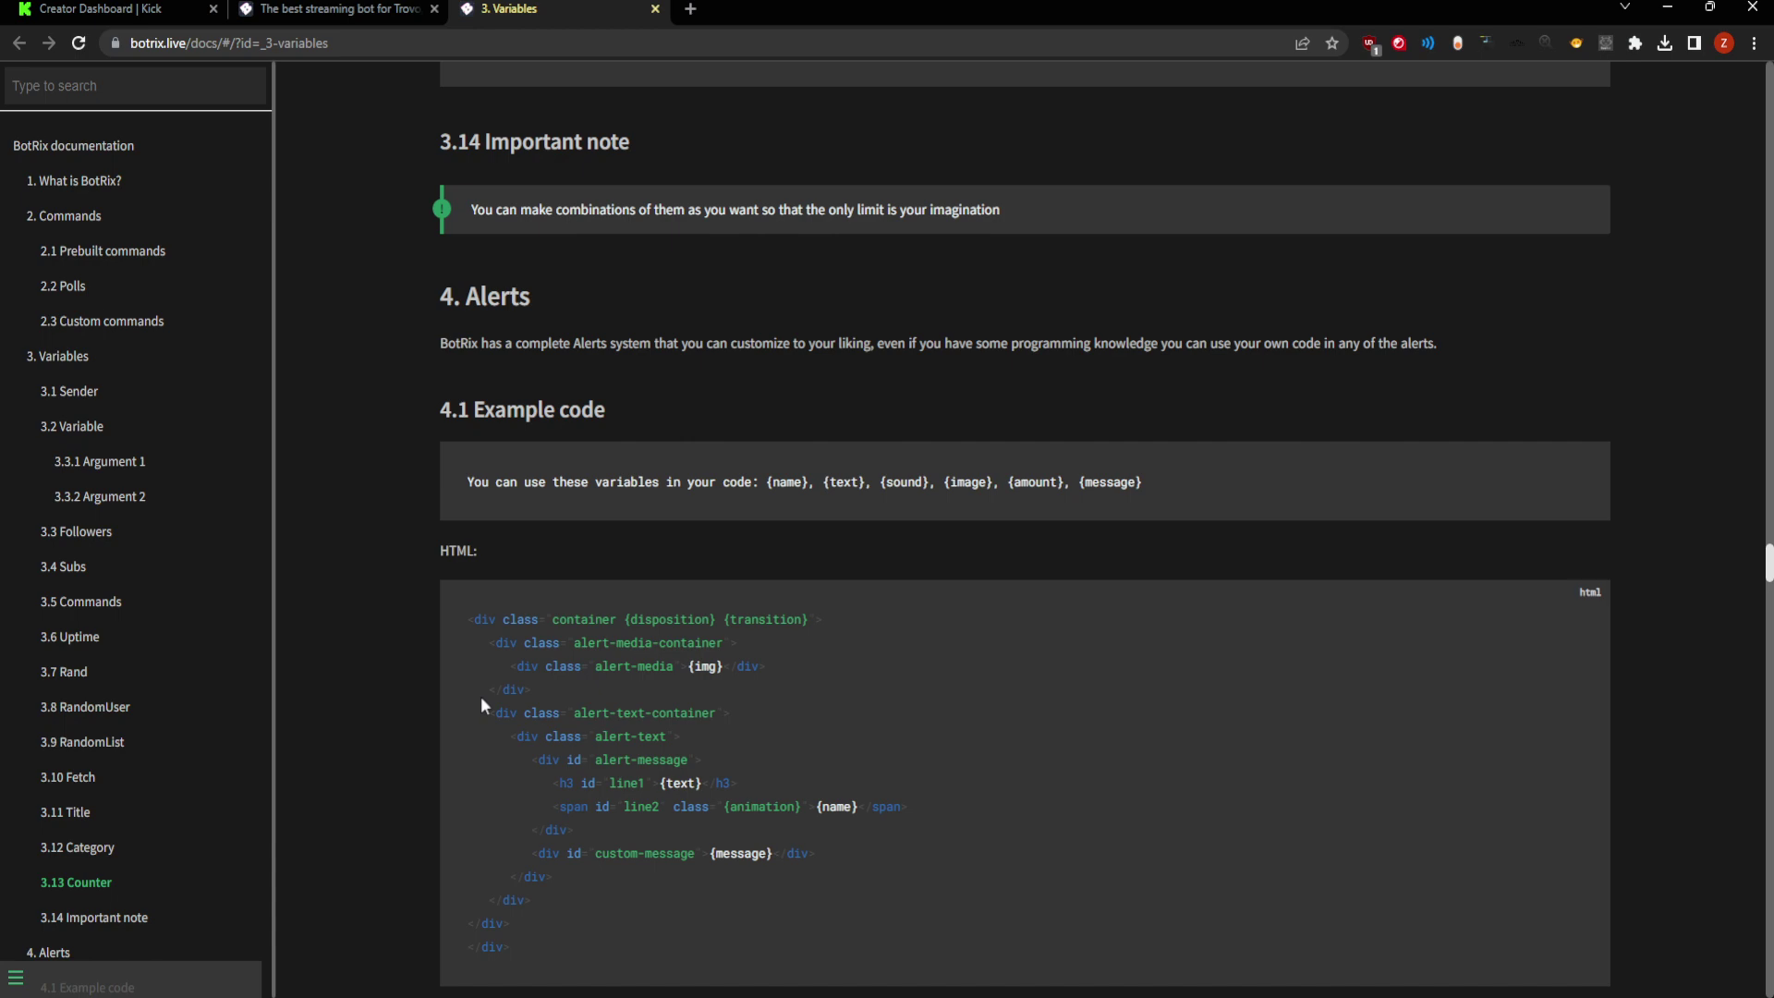
scroll(481, 706, "down", 7)
scroll(480, 714, "down", 2)
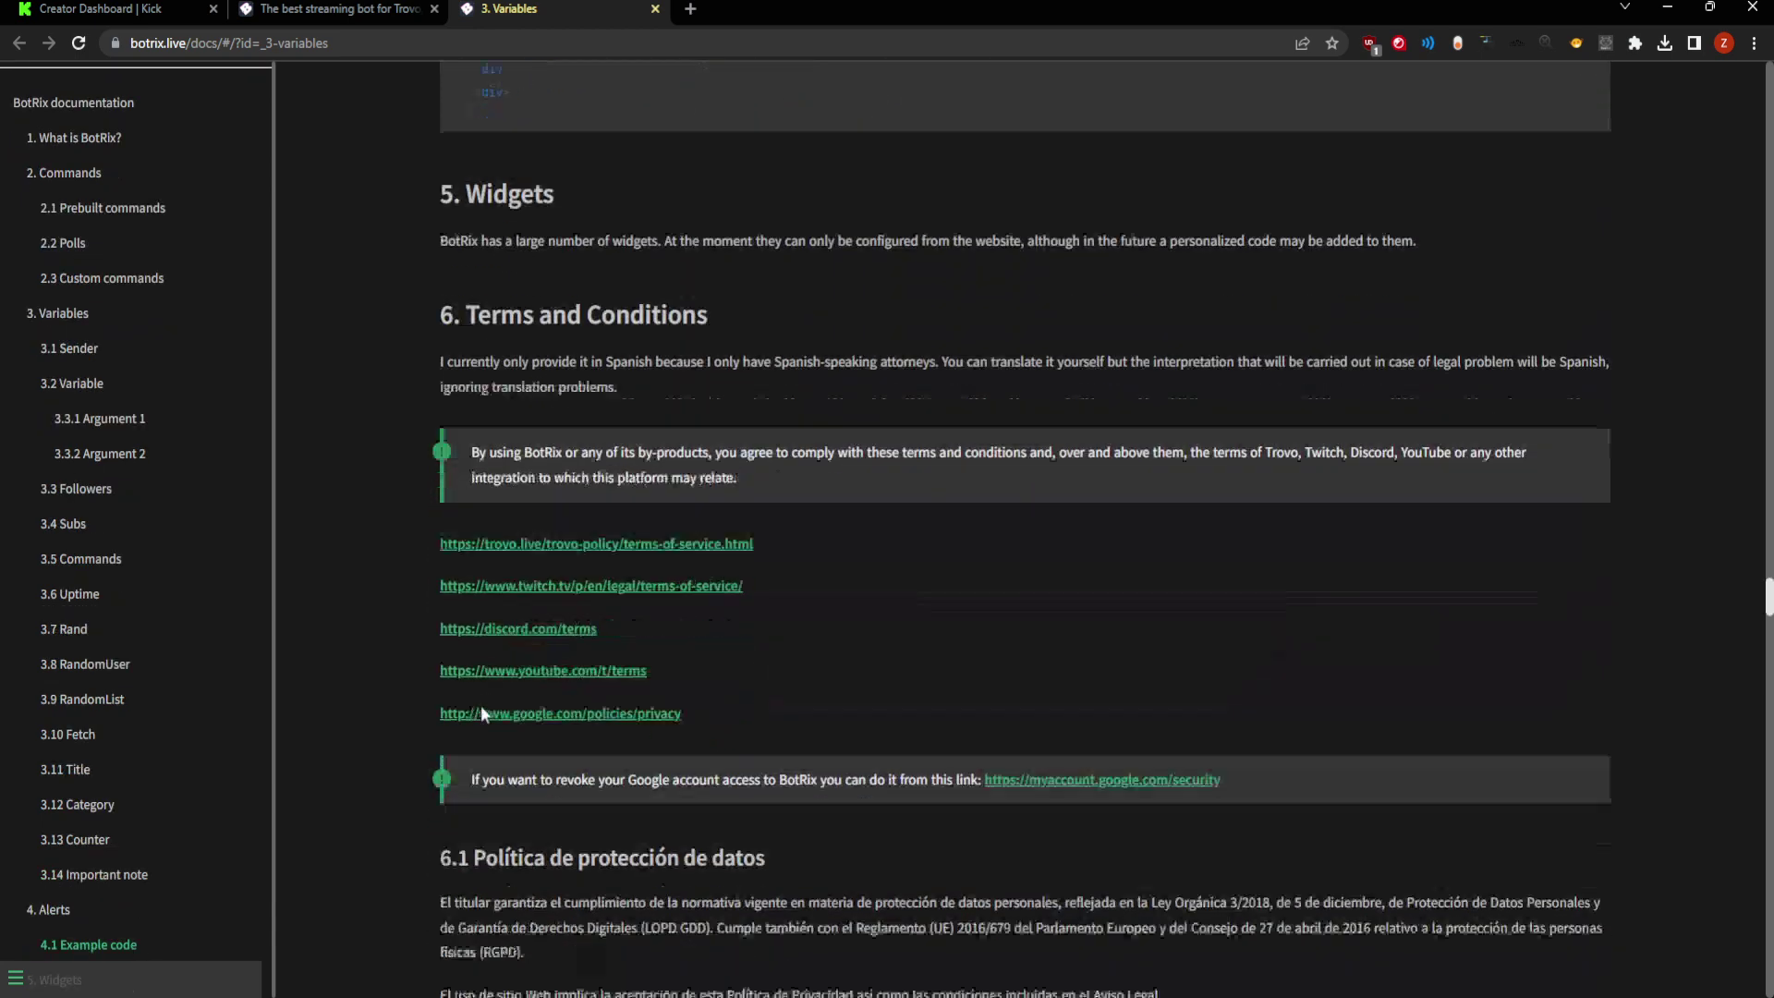
Return to the Kick Creator Dashboard to see BotRix's posted link message in the stream chat.
left_click(164, 10)
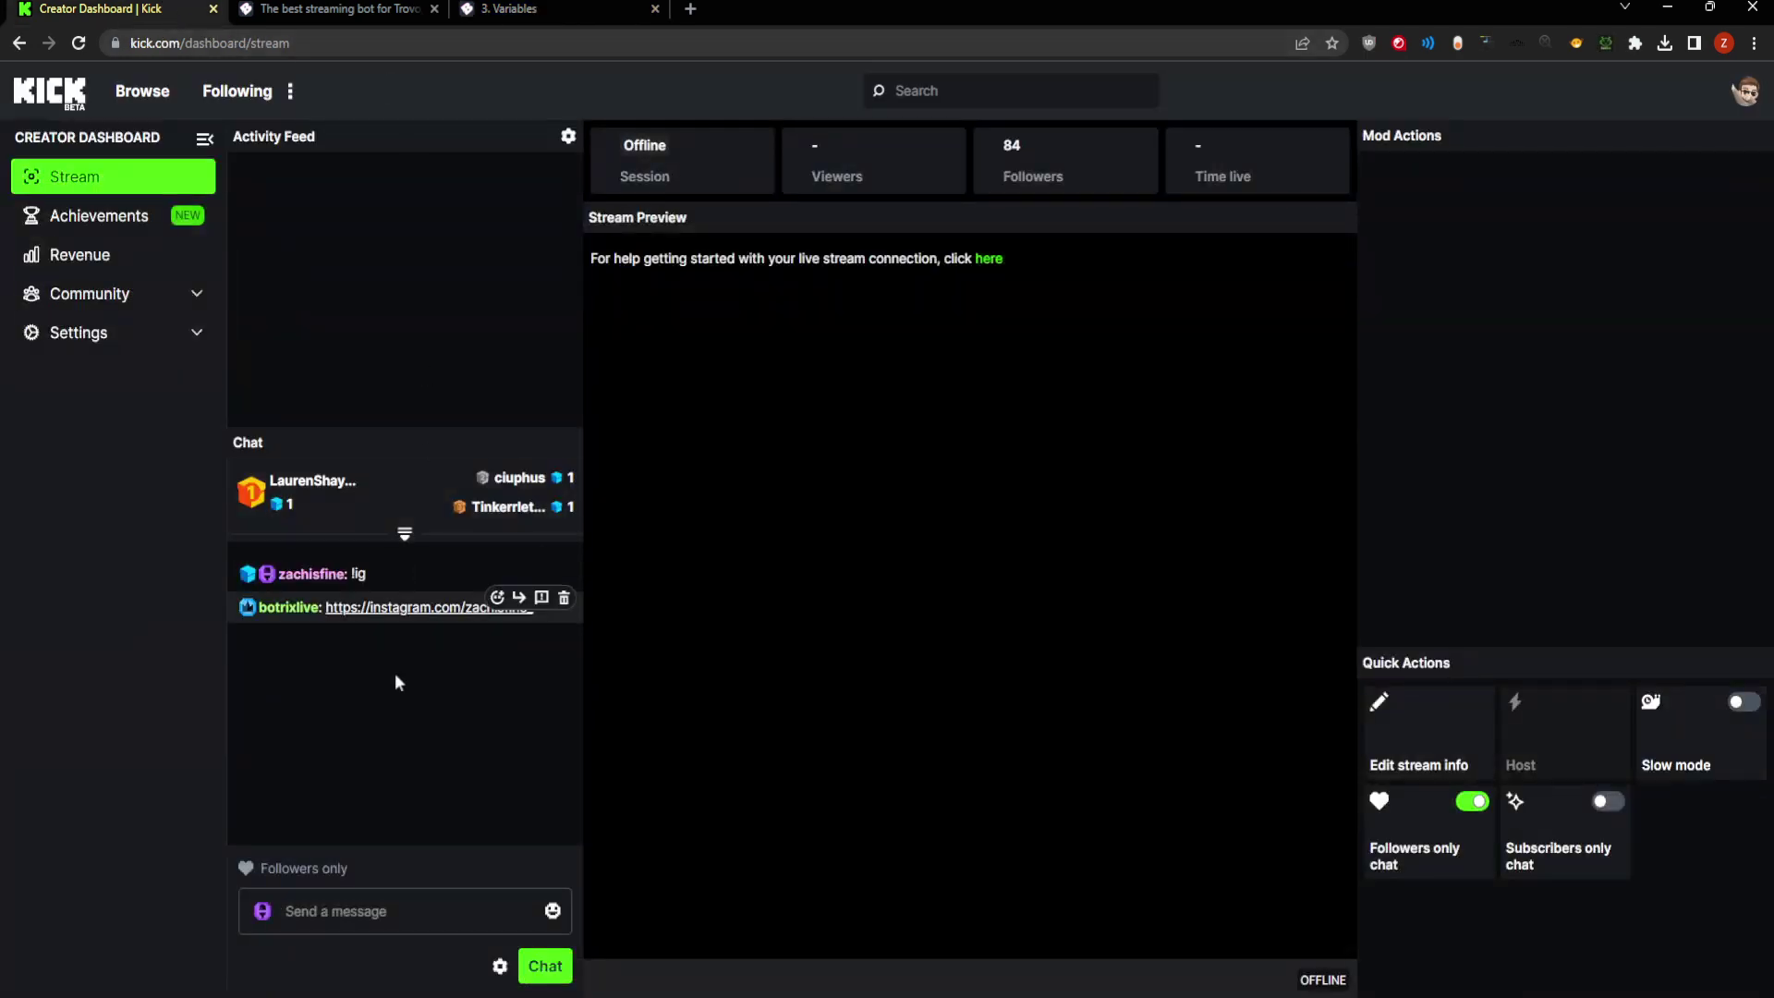